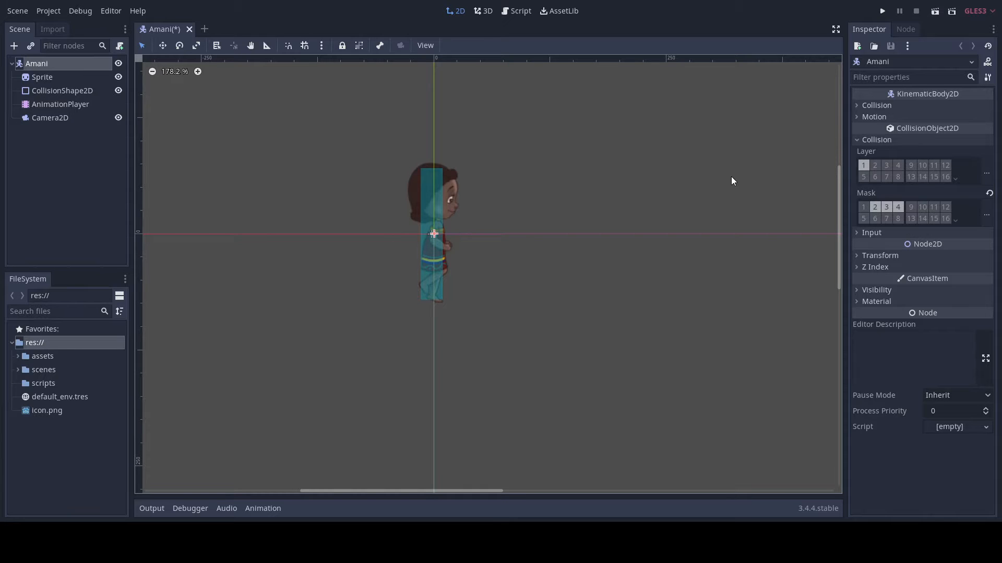
- Create a new scene with an Area2D node as its root
click(17, 11)
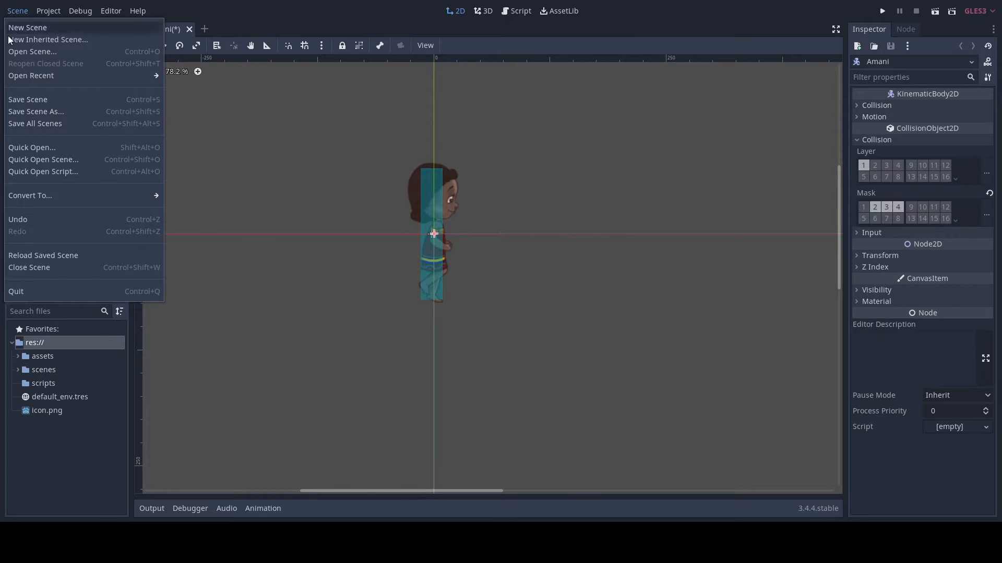
click(64, 29)
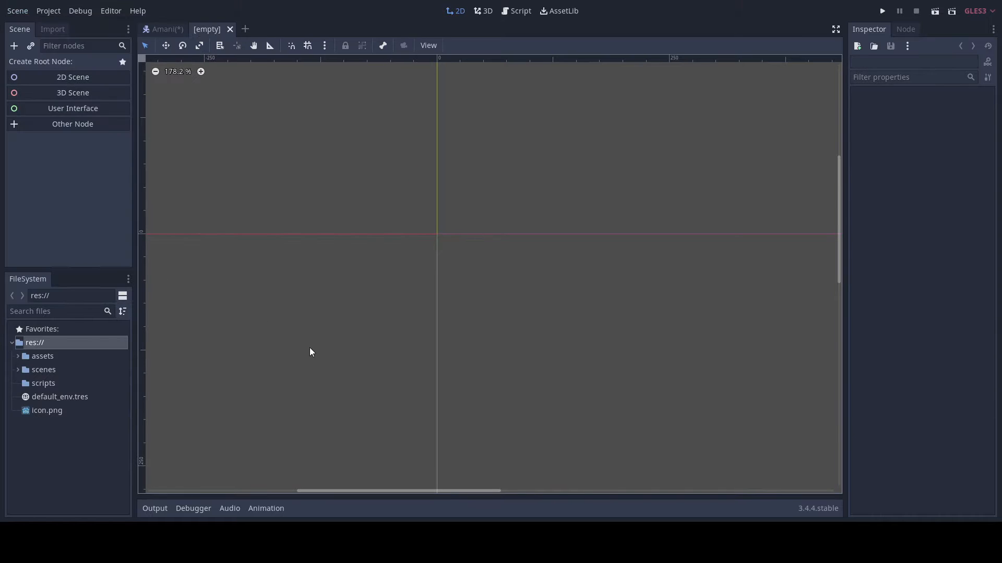
click(66, 125)
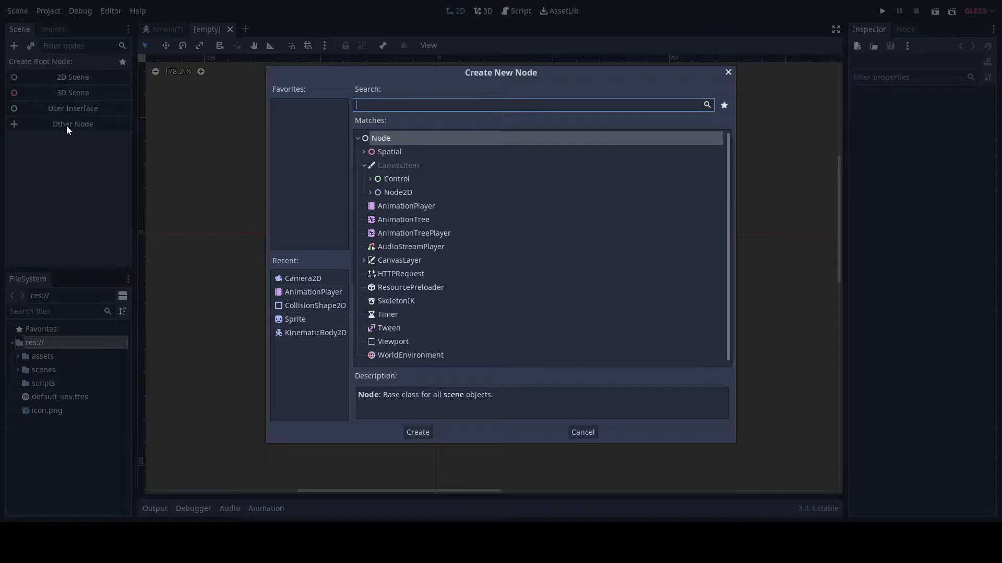
text(area)
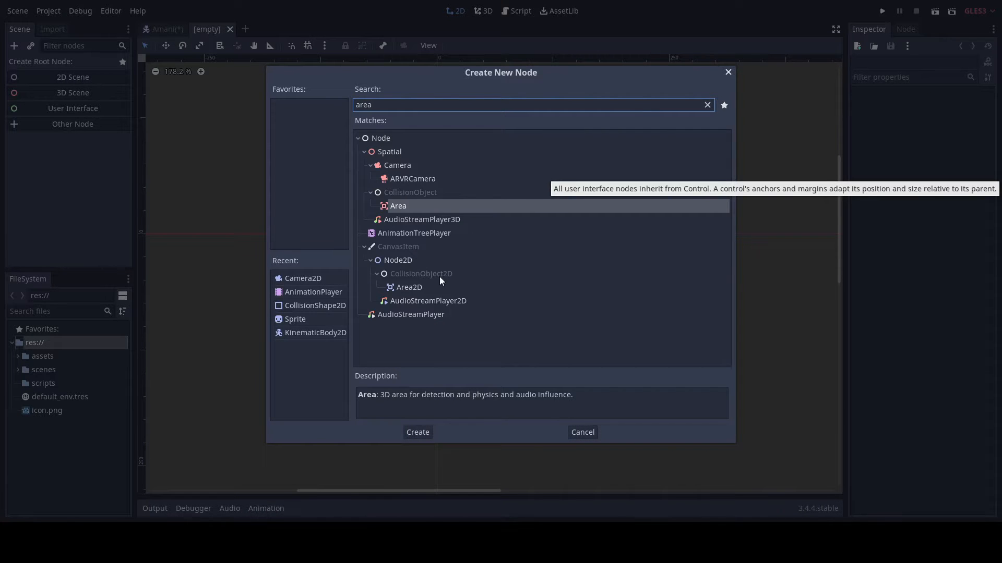
click(416, 289)
click(421, 431)
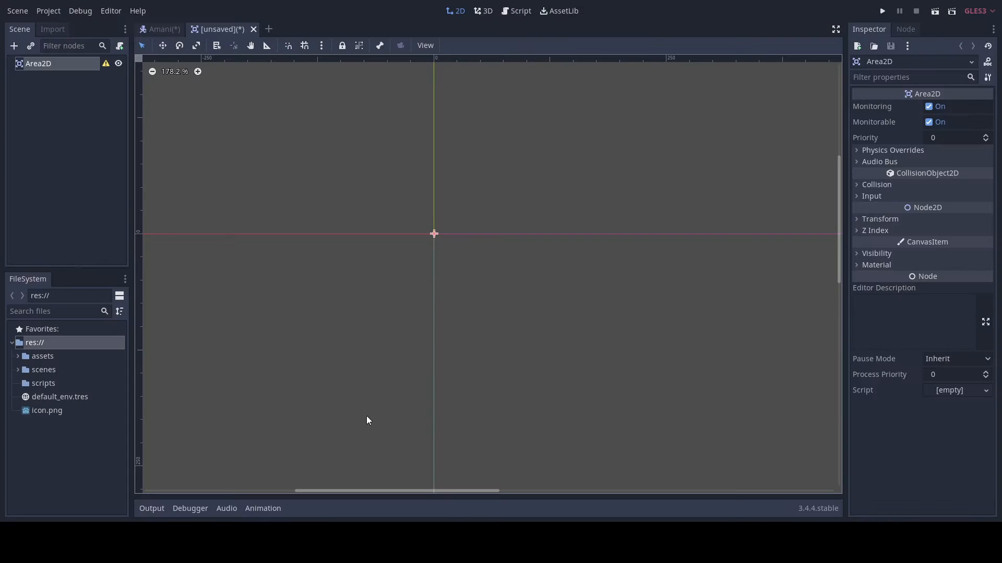
- Rename the root Area2D node to Shells
double_click(54, 64)
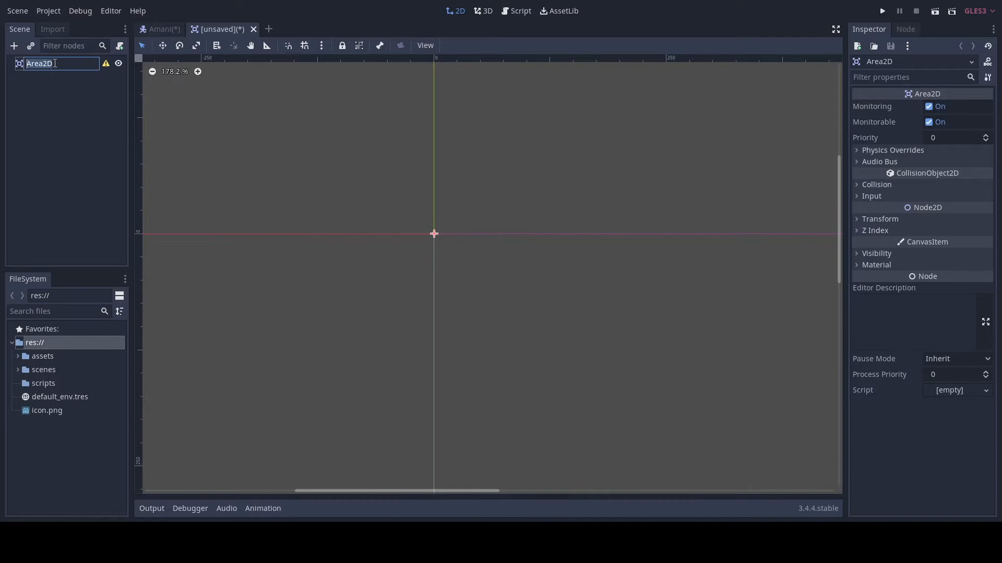
text(Shells)
click(35, 101)
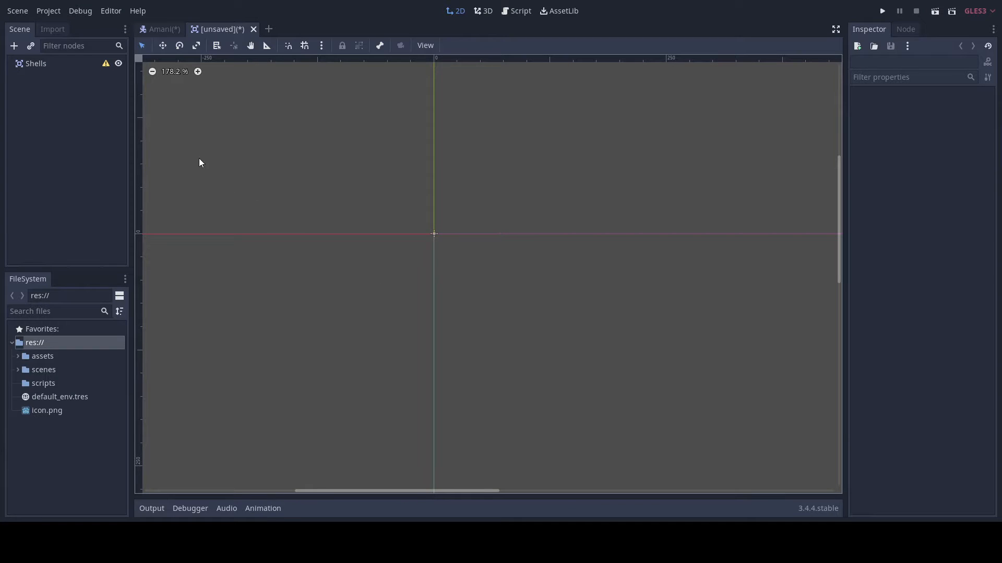
- Add a Sprite node as a child of the Shells node
click(43, 64)
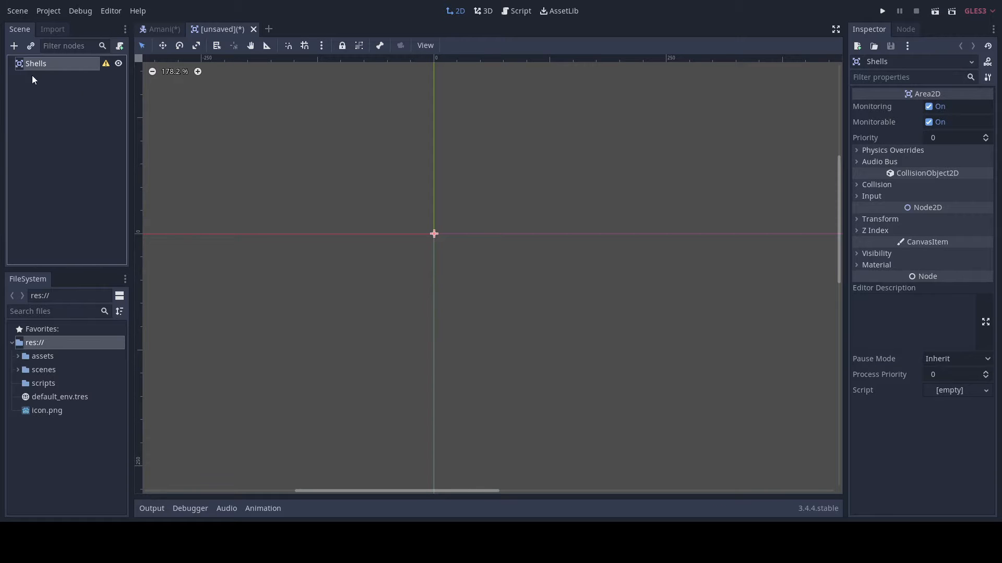
click(15, 46)
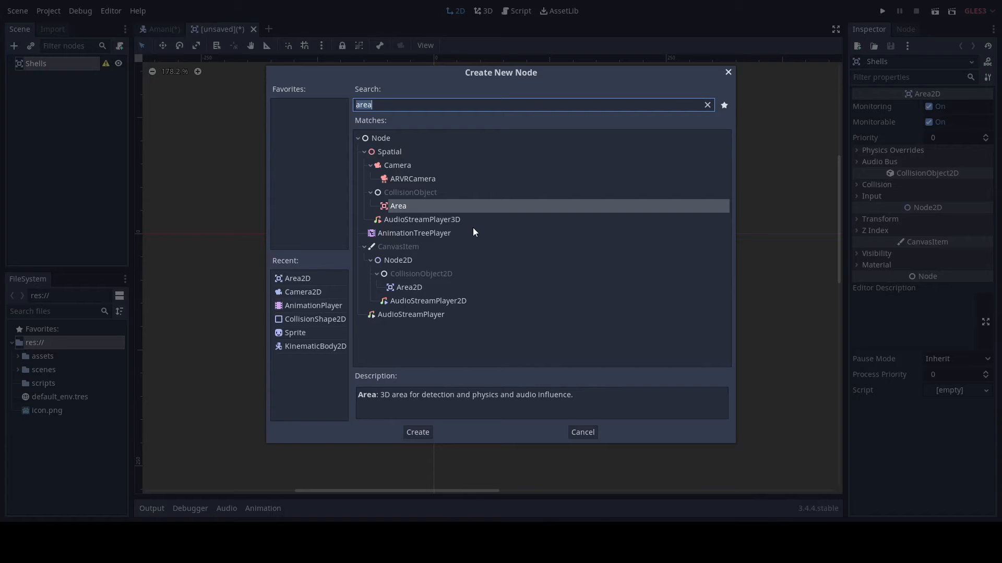
text(spri)
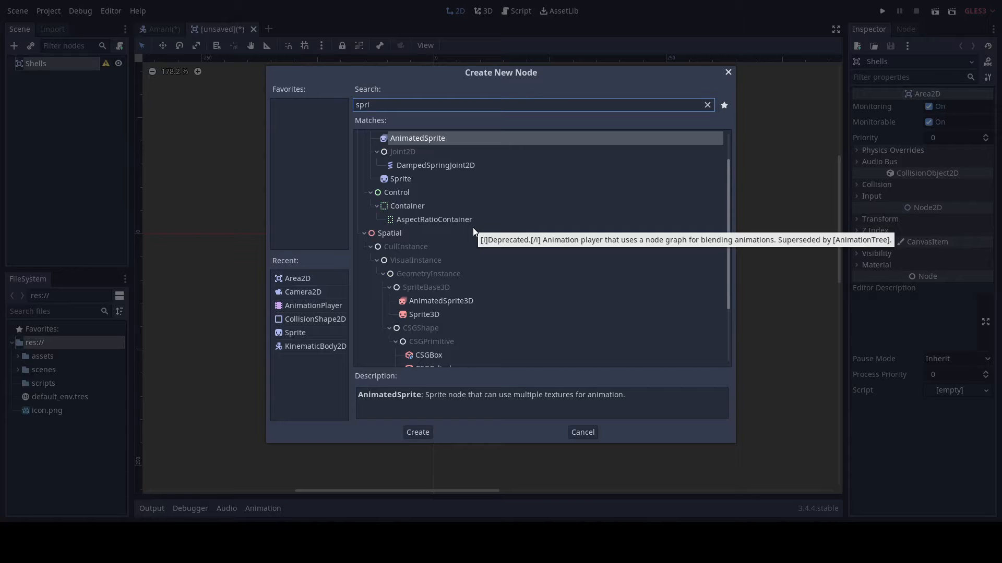
double_click(399, 180)
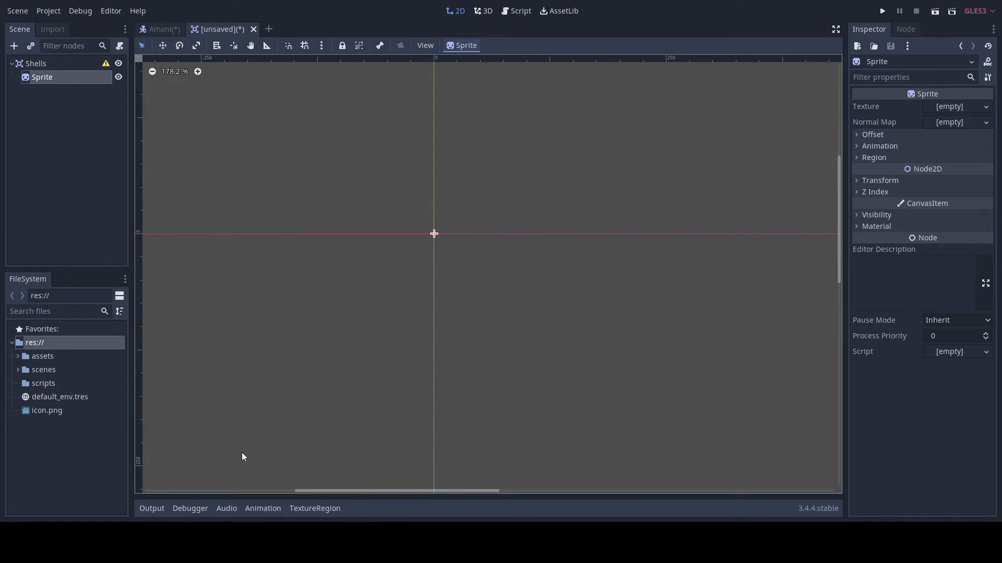
- Add a CollisionShape2D node as a child of the Shells node
right_click(38, 64)
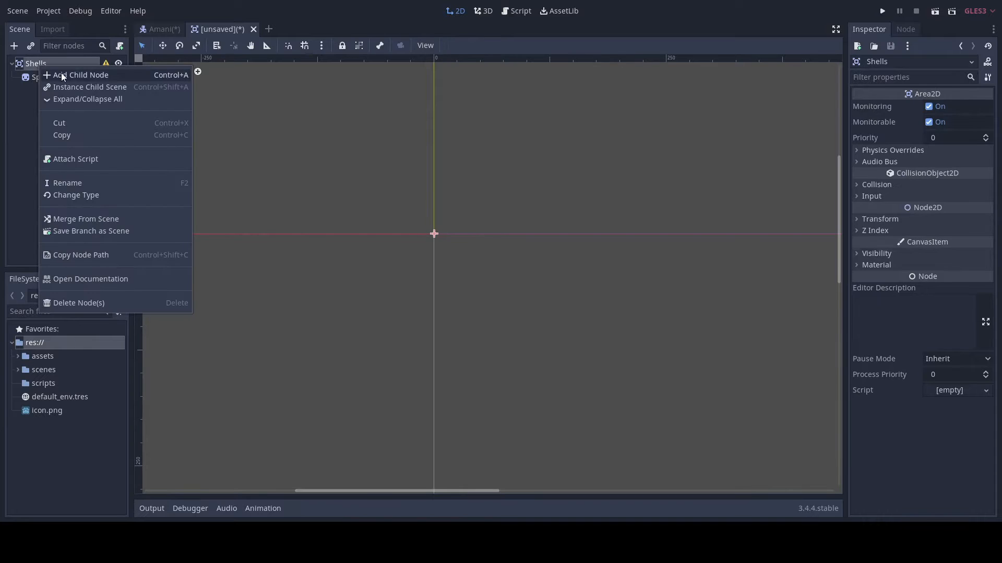
click(61, 76)
text(col)
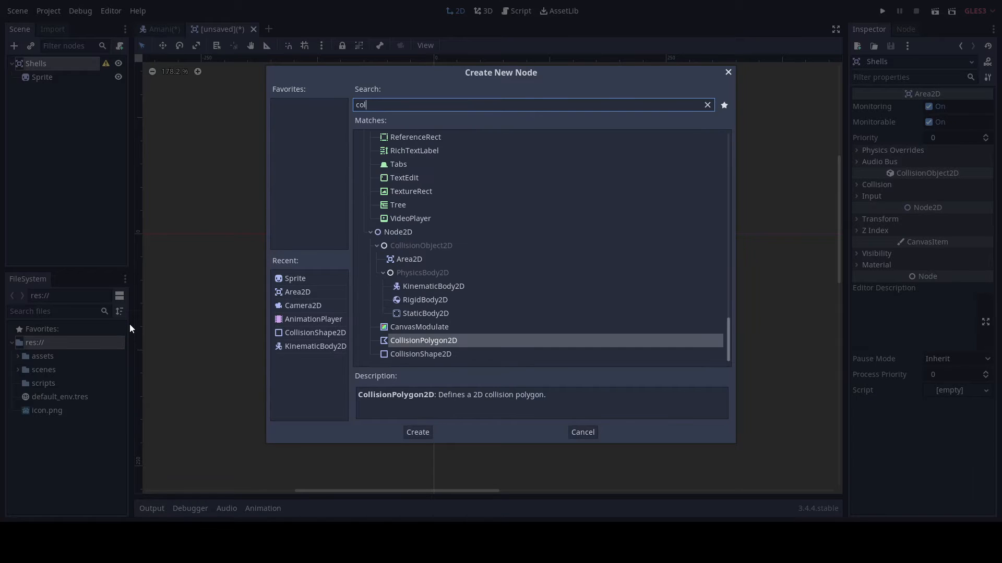
text(li)
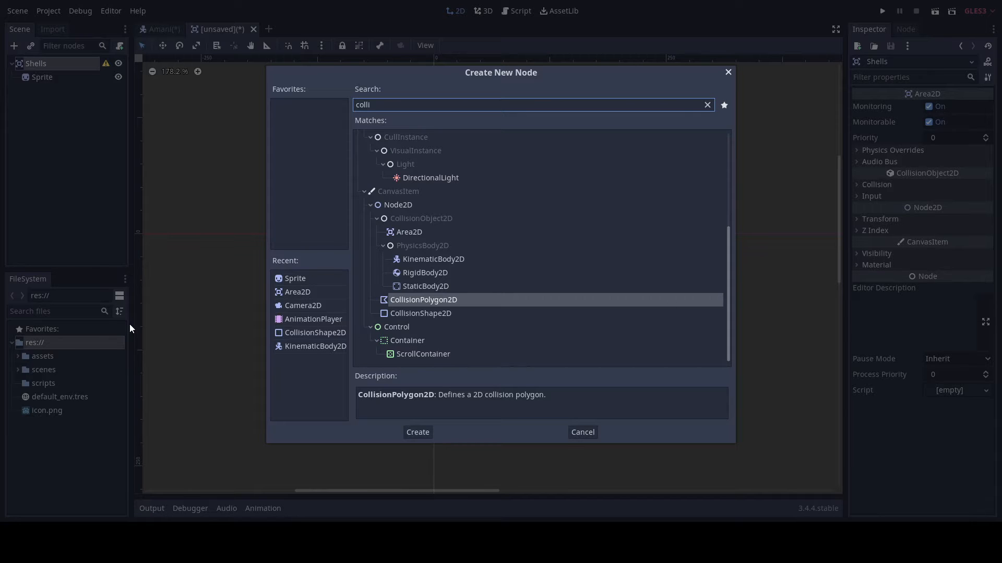
key(Down)
key(Return)
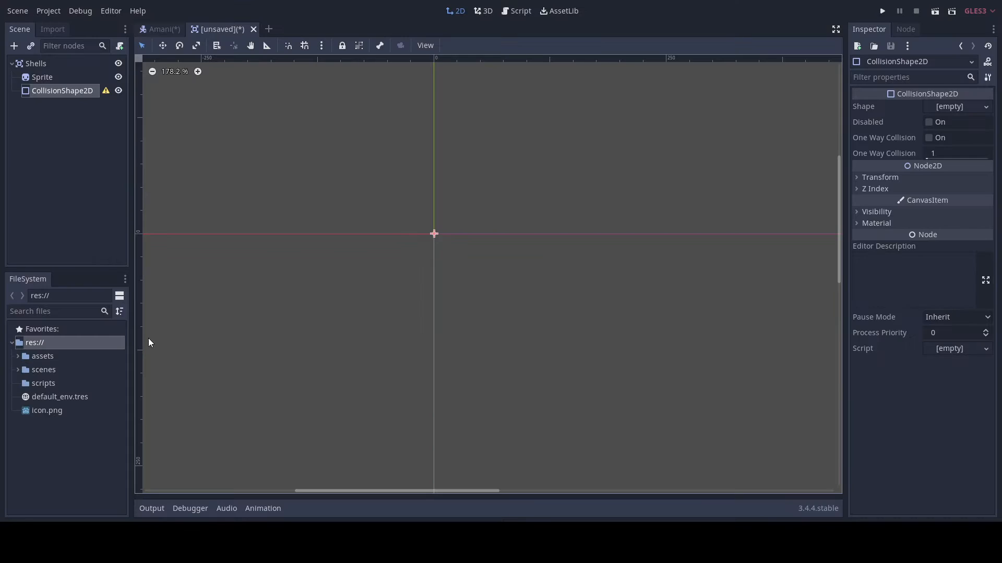
- Add an AnimationPlayer node as a child of the Shells node
click(52, 65)
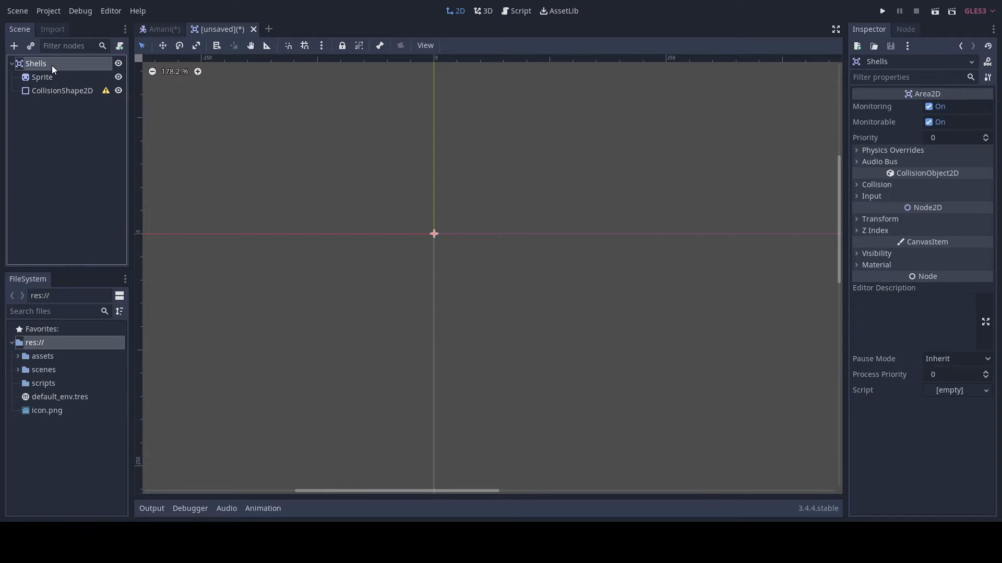
right_click(52, 65)
click(70, 73)
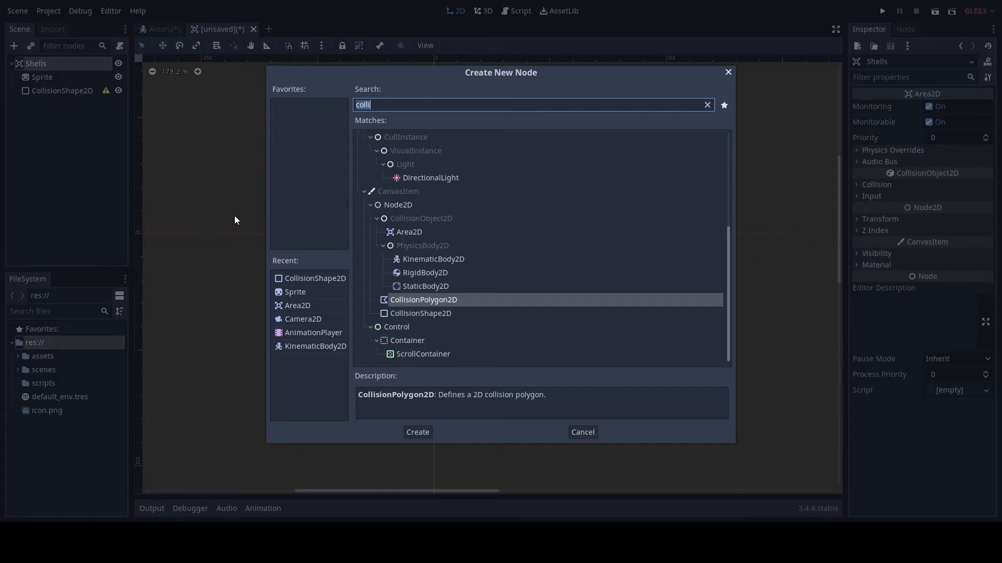
text(anima)
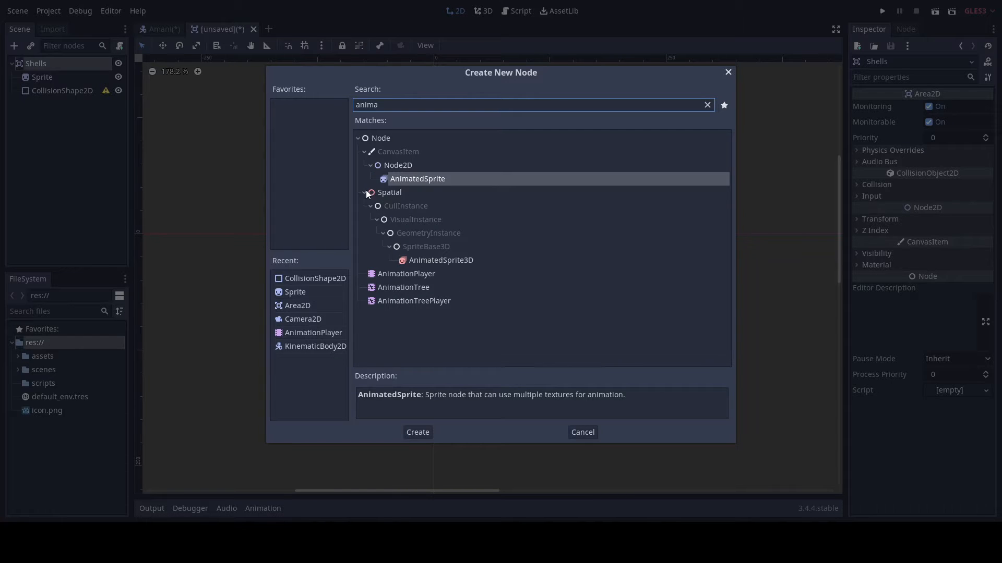
double_click(398, 273)
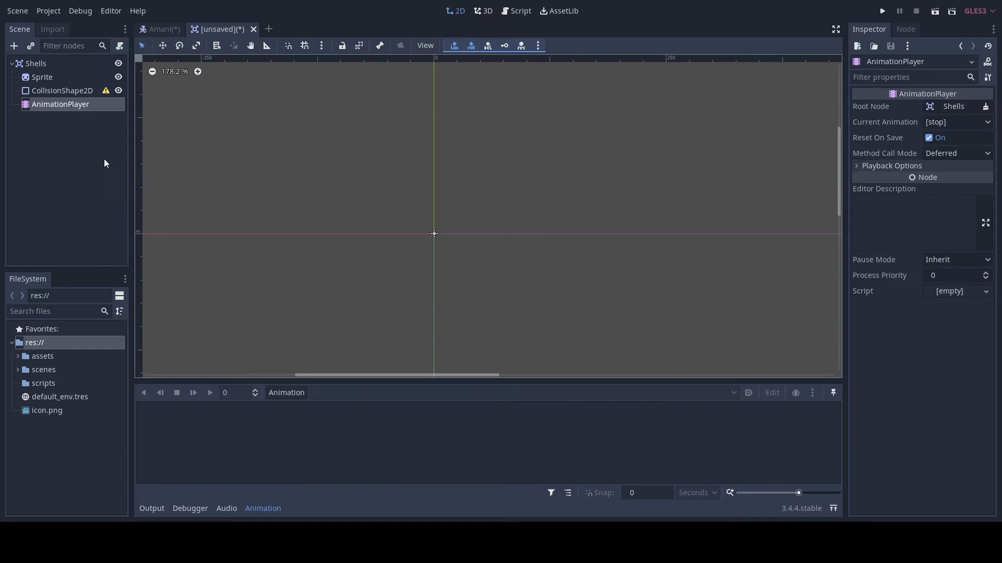
- Check the CollisionShape2D node's configuration warning and give the node a new RectangleShape2D as its shape
click(105, 92)
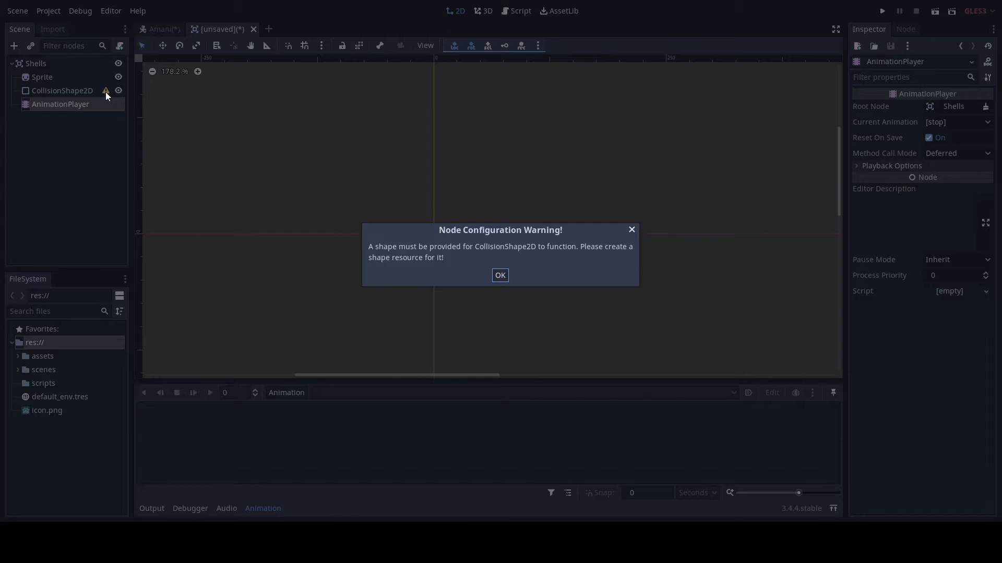
click(500, 277)
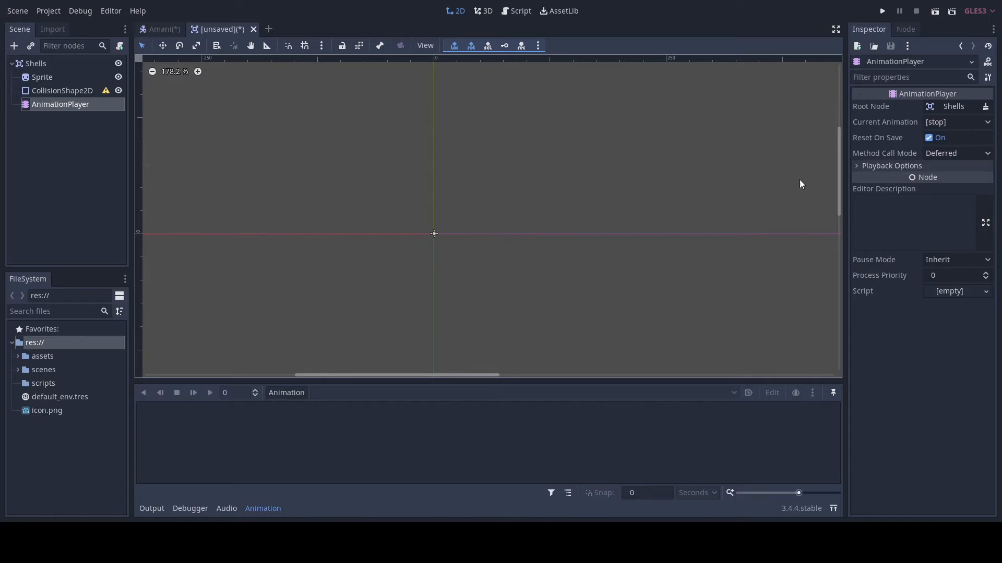
click(89, 90)
click(960, 106)
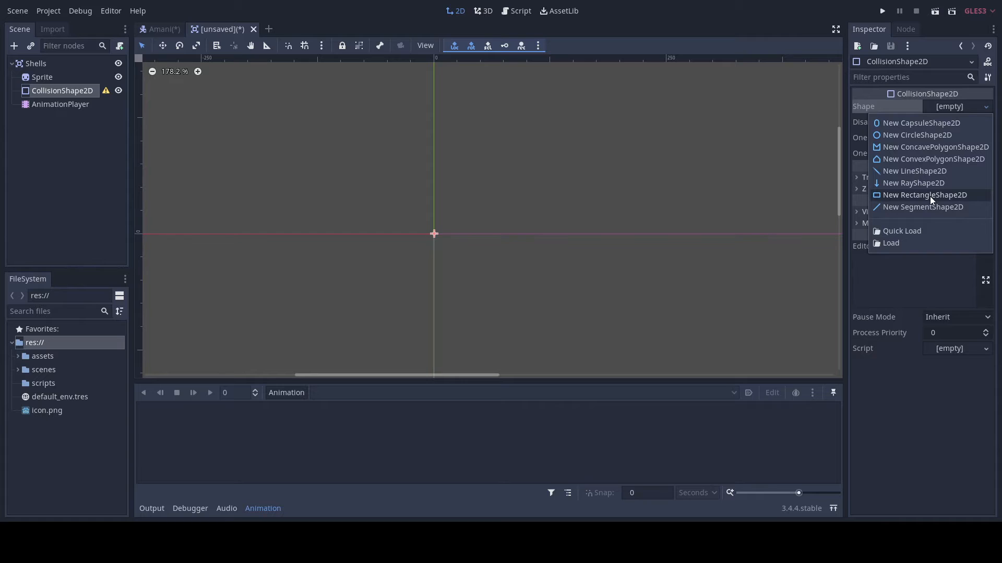
click(930, 197)
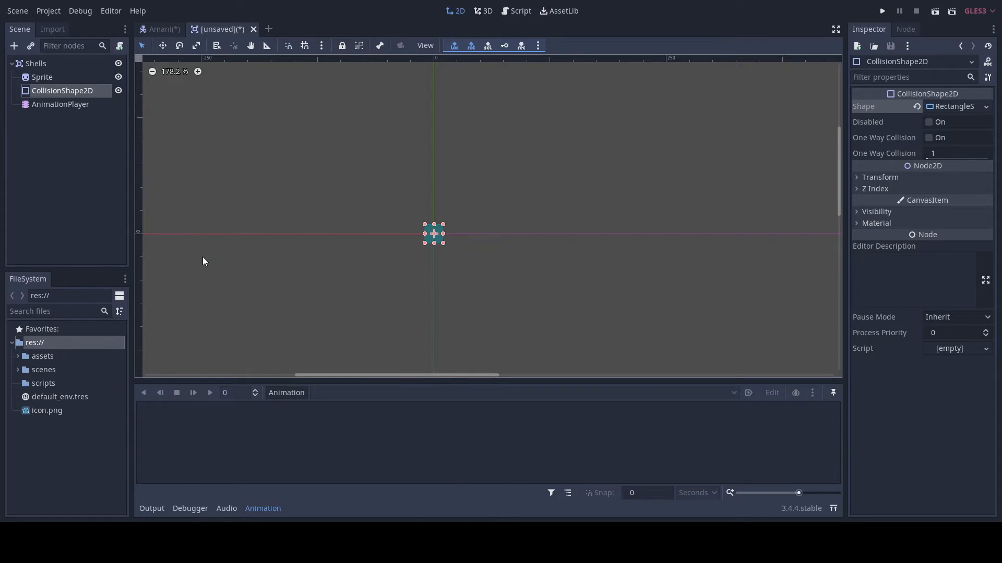
- Assign shell.png from the assets/shells folder as the Sprite node's texture
click(18, 356)
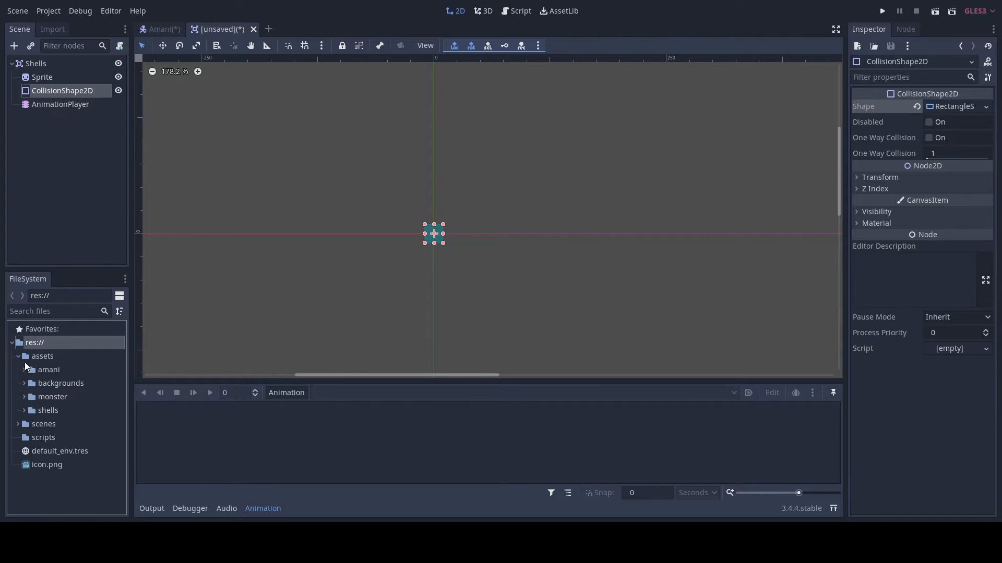
click(23, 411)
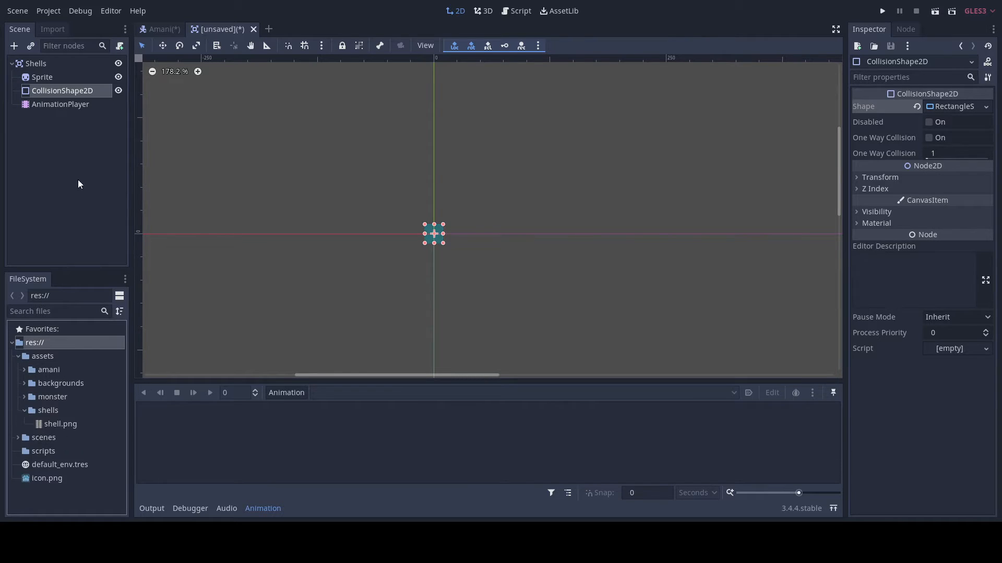
click(49, 79)
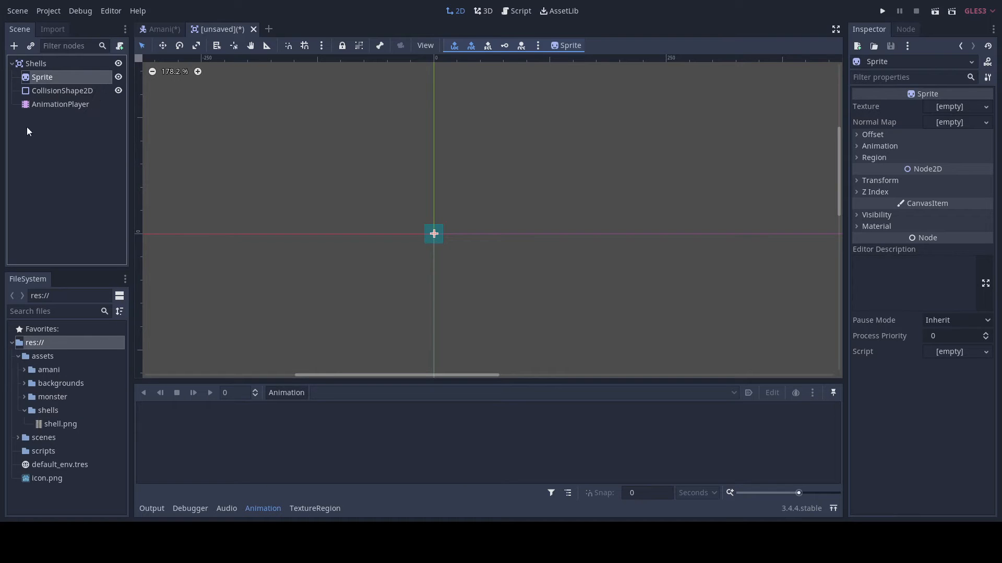
click(59, 423)
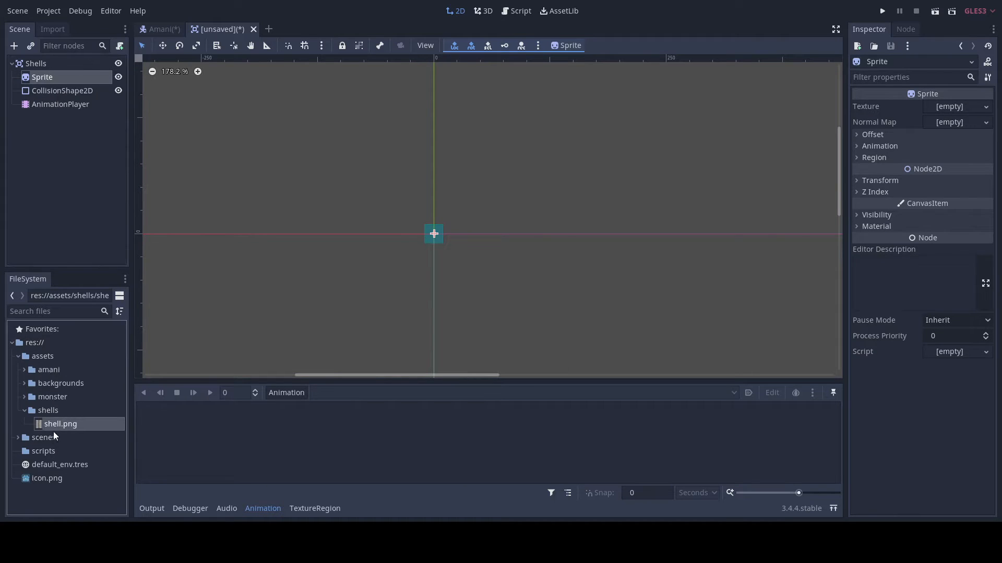
drag(54, 429, 958, 107)
- Set the Sprite's vertical animation frames (Vframes) to 8 so a single shell is displayed
click(857, 166)
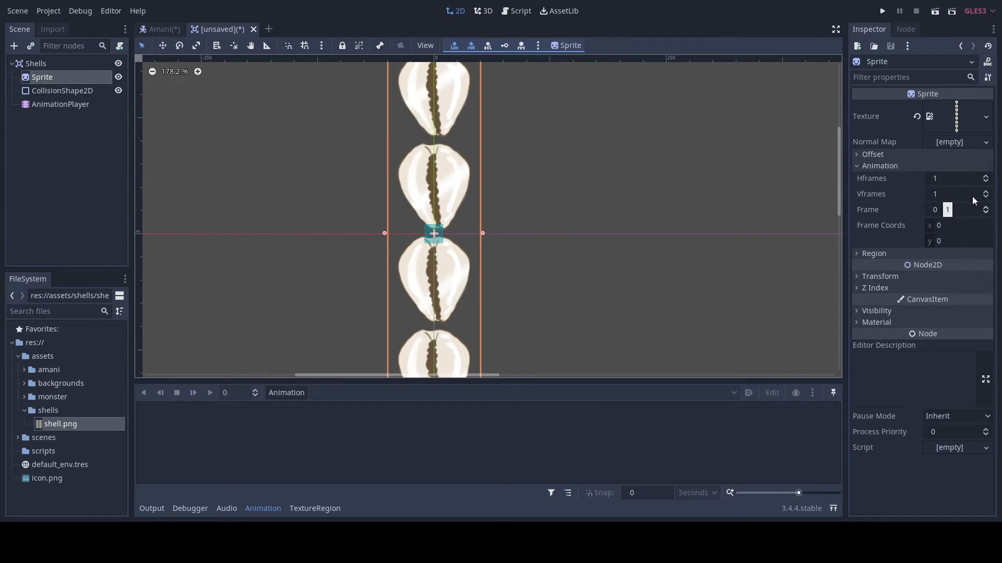
click(986, 192)
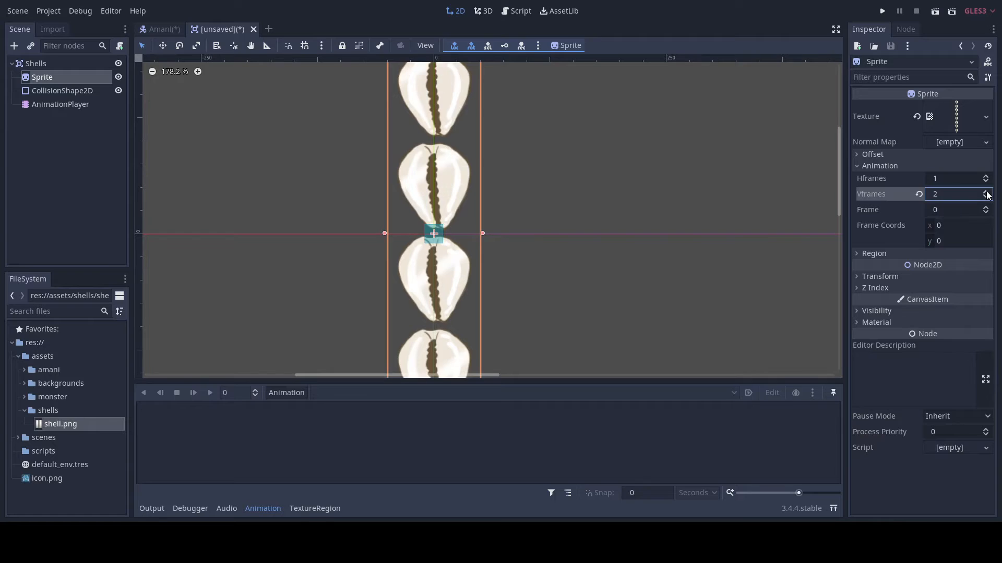
click(986, 192)
click(986, 192)
click(986, 192)
click(986, 192)
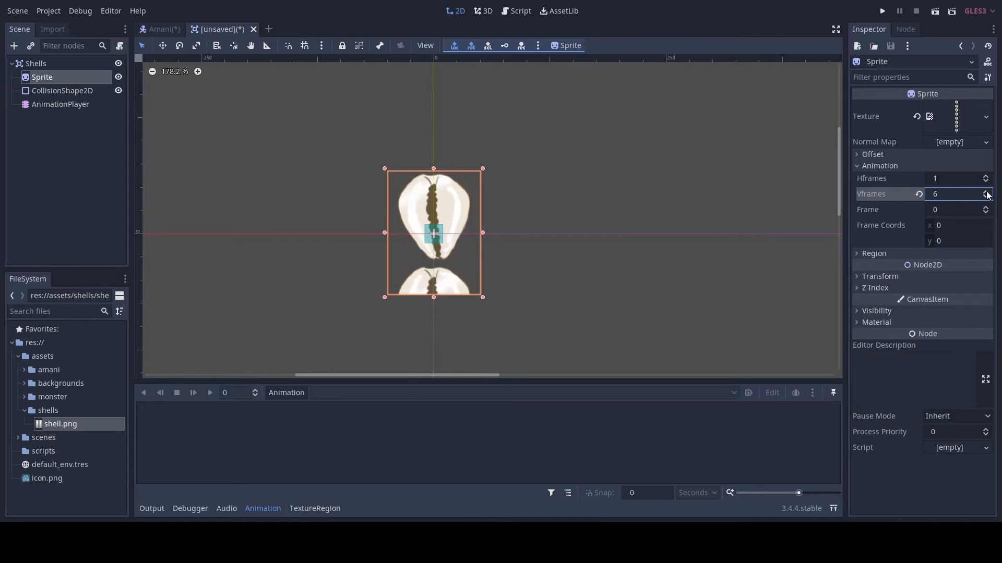
click(986, 192)
click(986, 192)
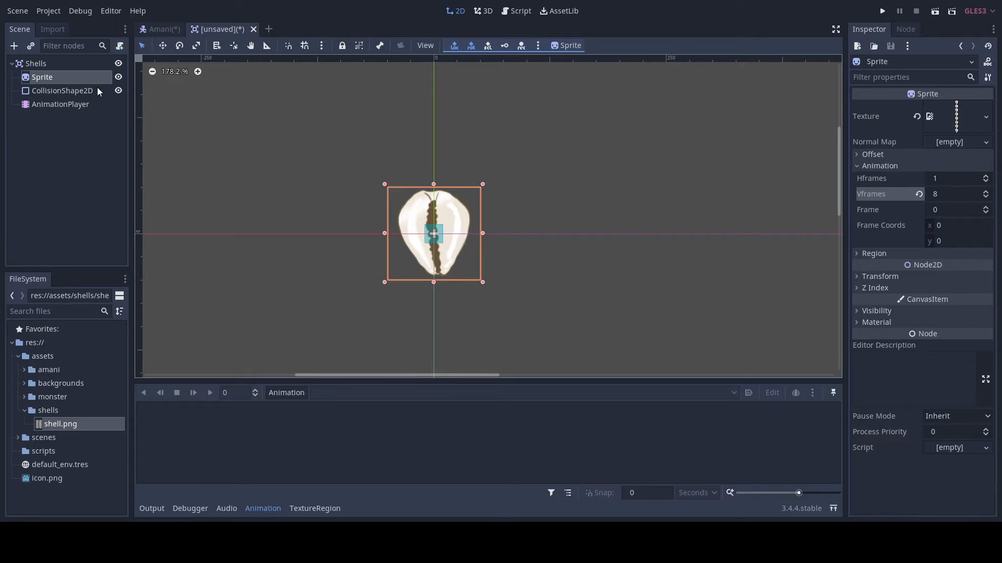
- Enlarge the CollisionShape2D rectangle so it covers the central part of the shell down to its lower tip
click(73, 91)
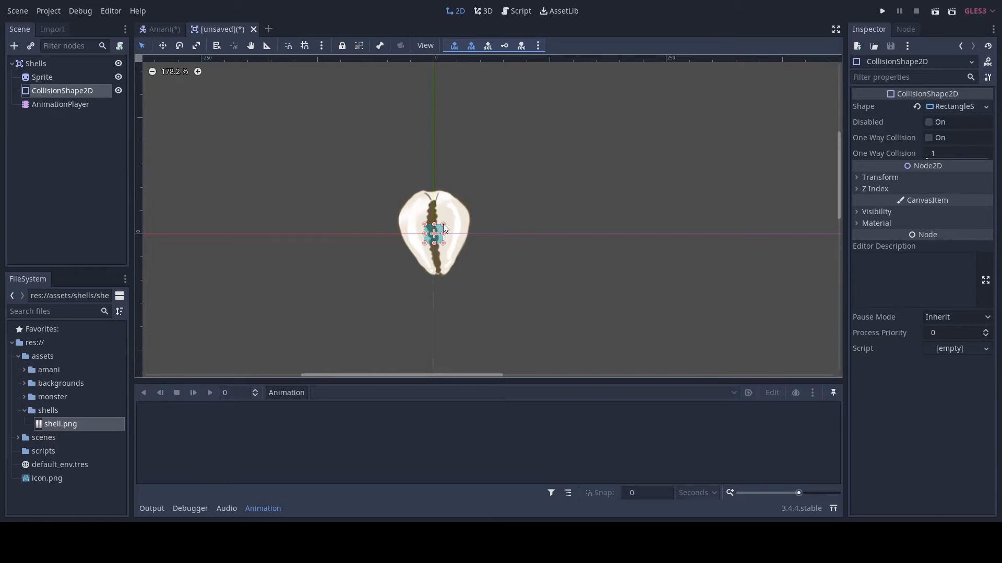
drag(445, 228, 452, 285)
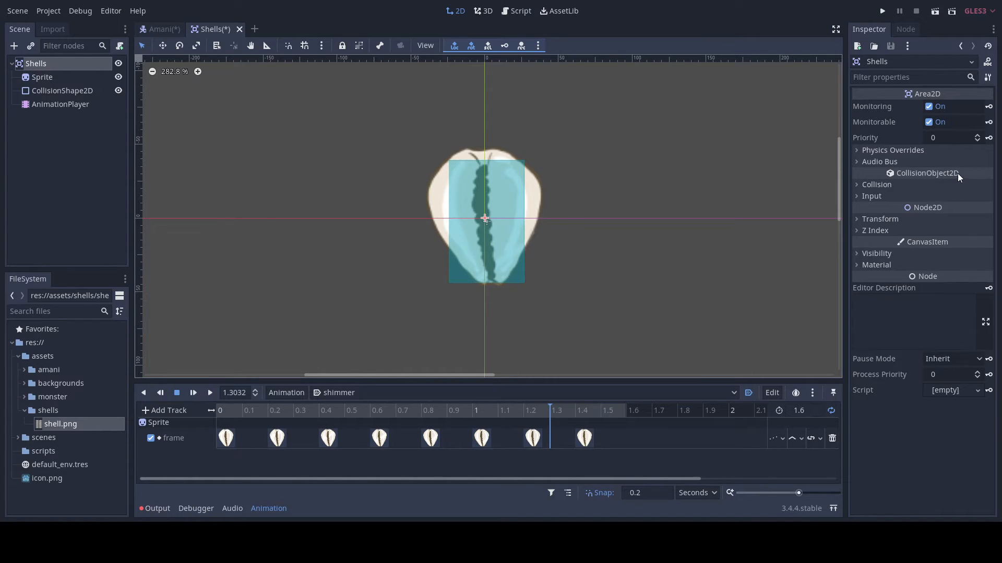
- Enable collision layer 4 for the Shells area node
click(858, 187)
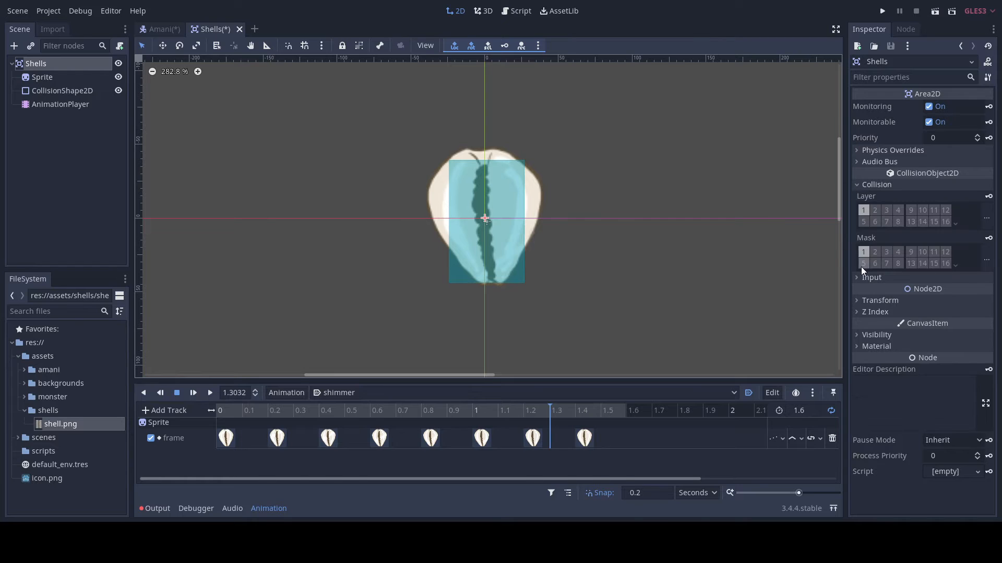
click(898, 213)
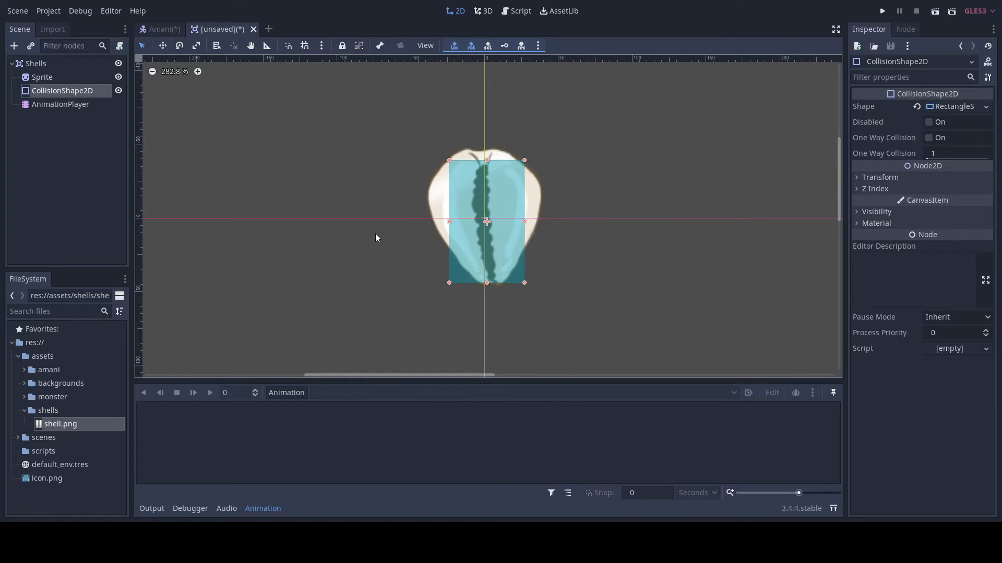
- Create a new animation named shimmer in the AnimationPlayer node
click(61, 104)
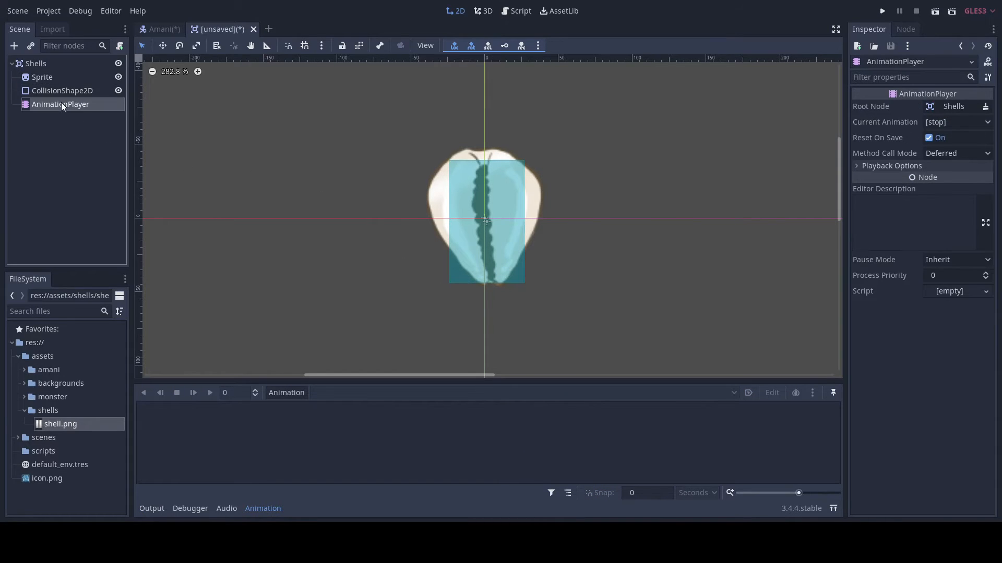
click(290, 392)
click(299, 330)
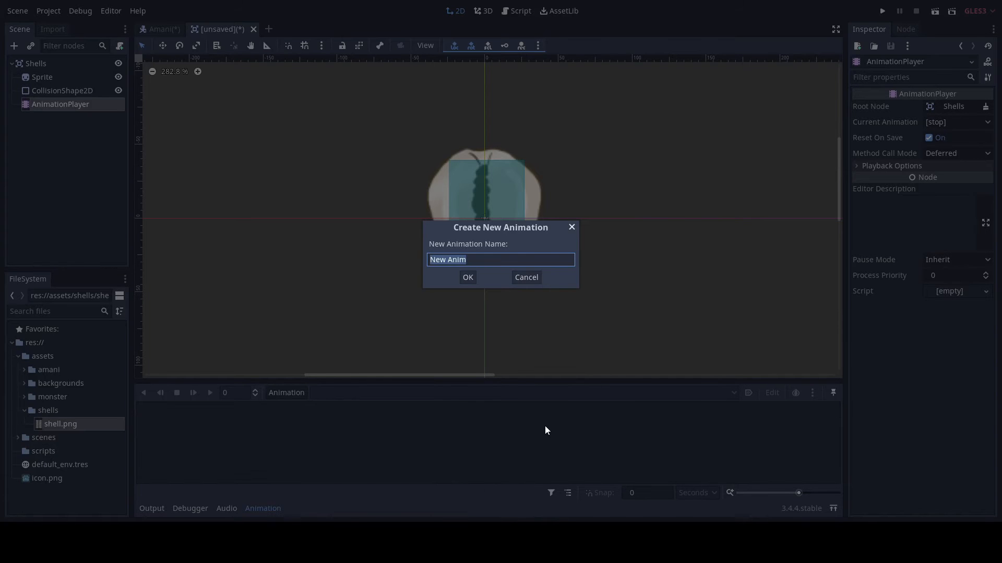
text(s)
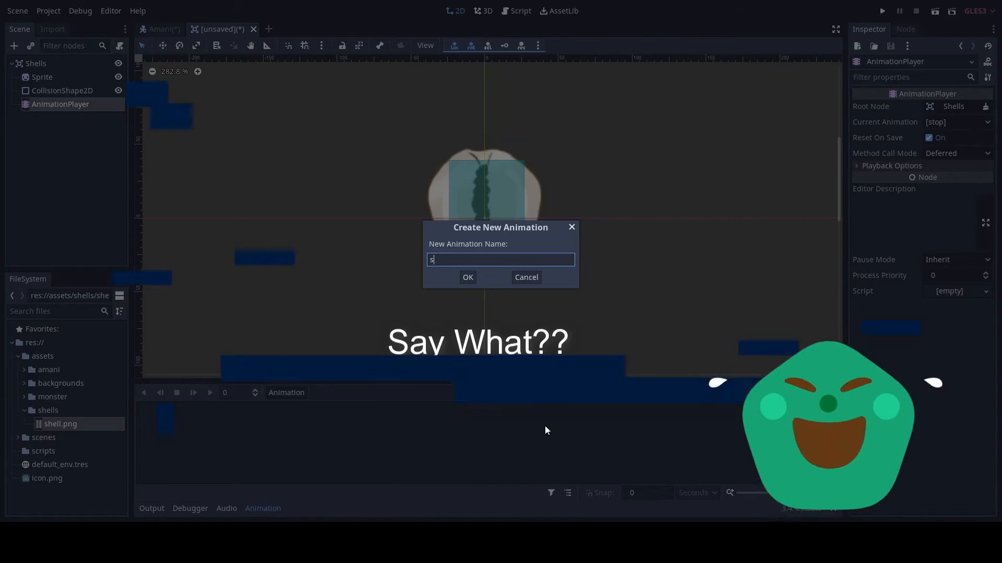
text(shi)
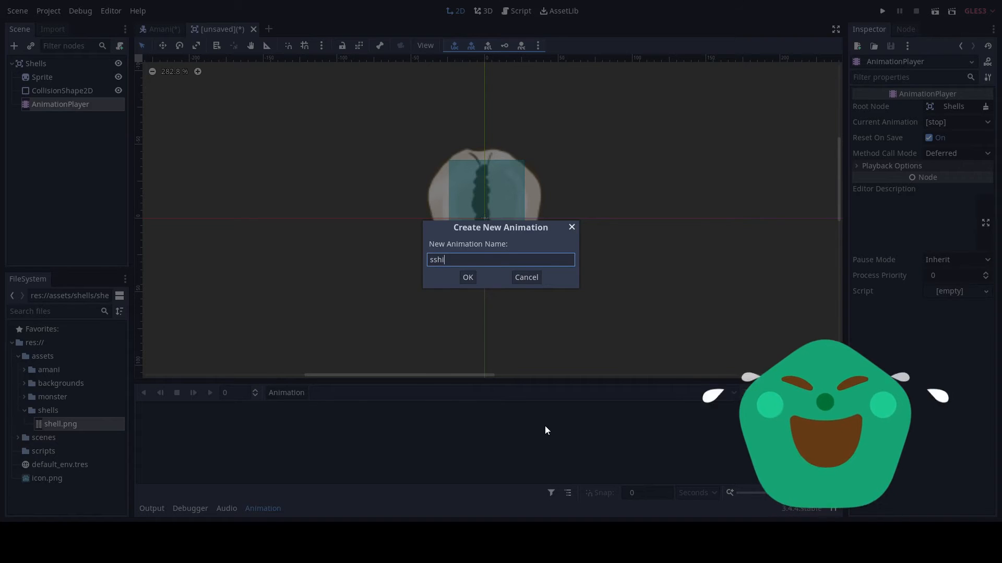
text(mmer)
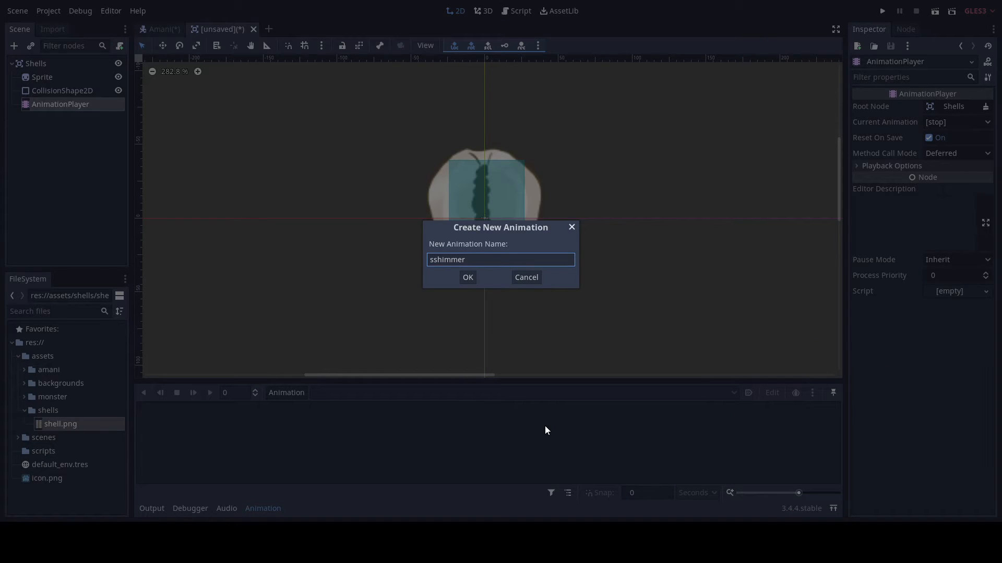
key(Delete)
click(473, 280)
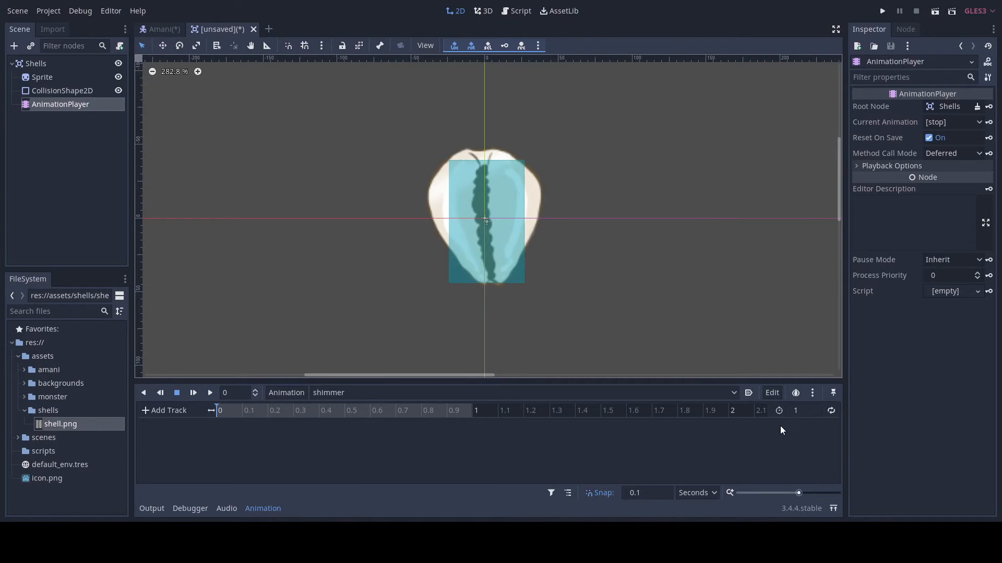
- Set the shimmer animation's length to 1.6 seconds and its timeline snap to 0.2 seconds
click(796, 411)
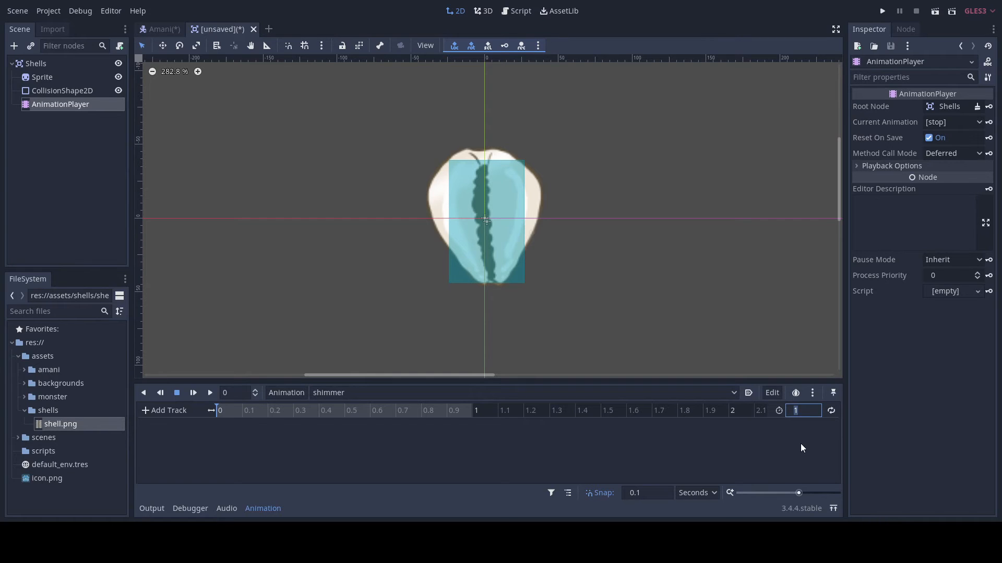
text(1)
key(Return)
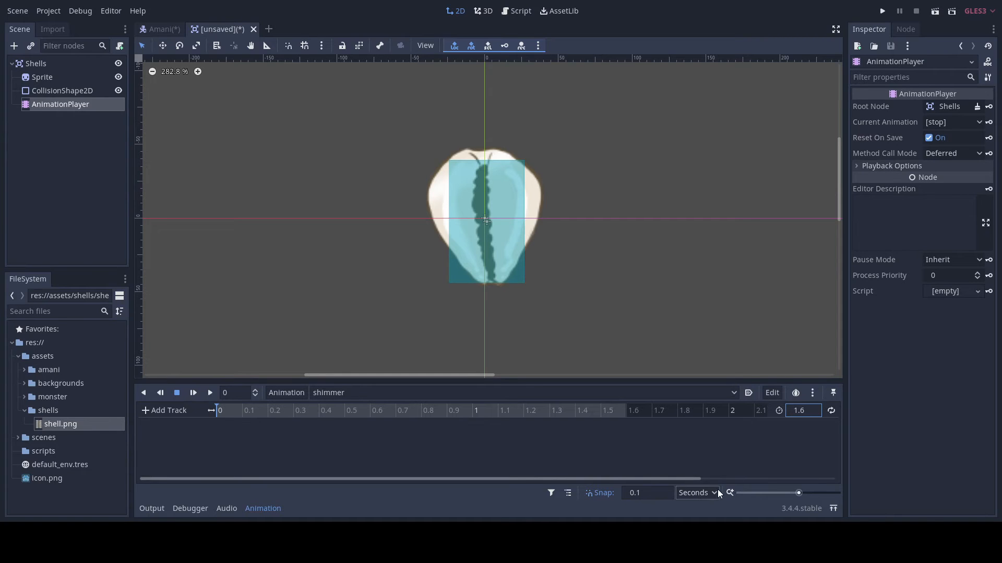
click(653, 493)
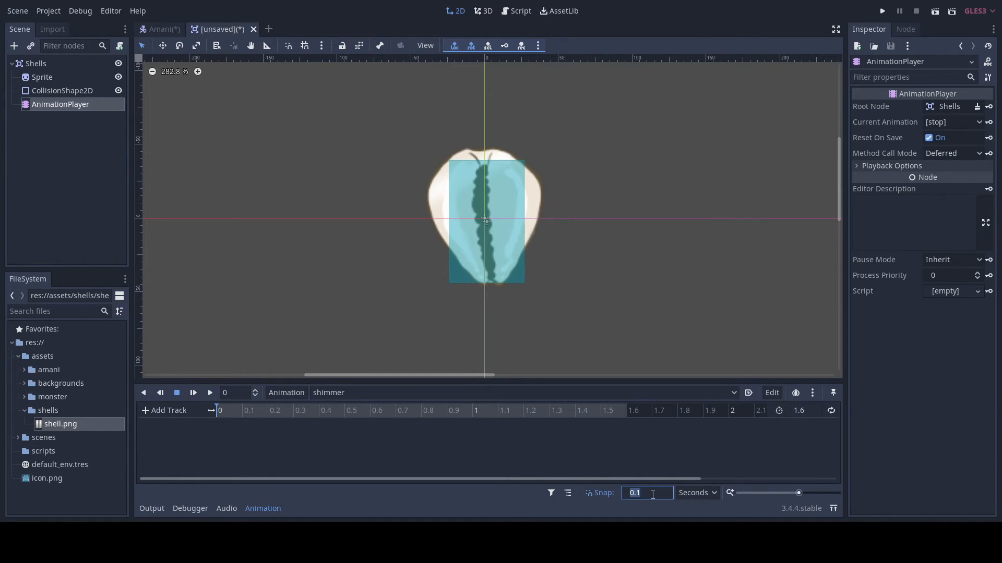
text(0.2)
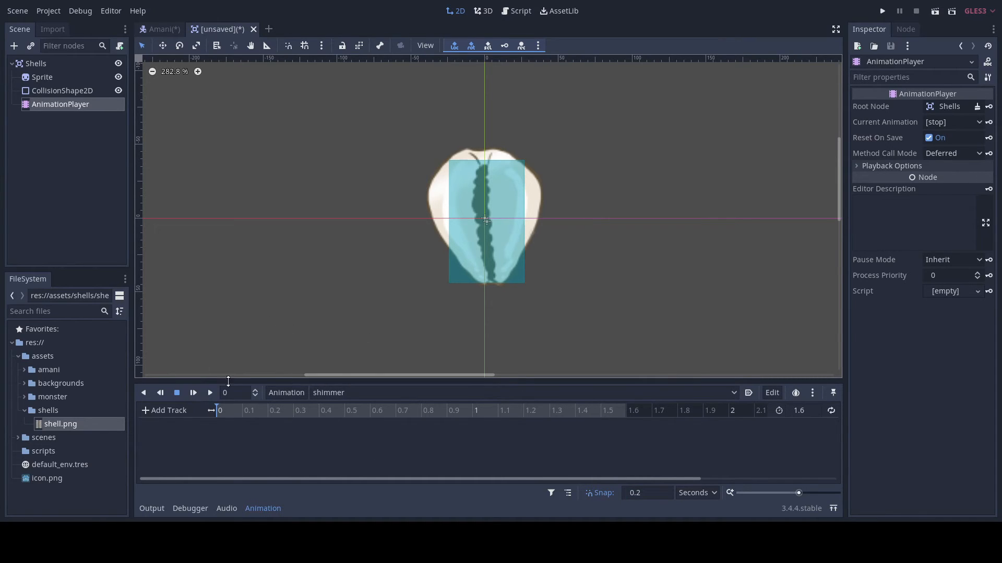
- Keyframe the Sprite's Frame property in shimmer for frames 0 through 7, one every 0.2 seconds from 0 to 1.4
click(42, 77)
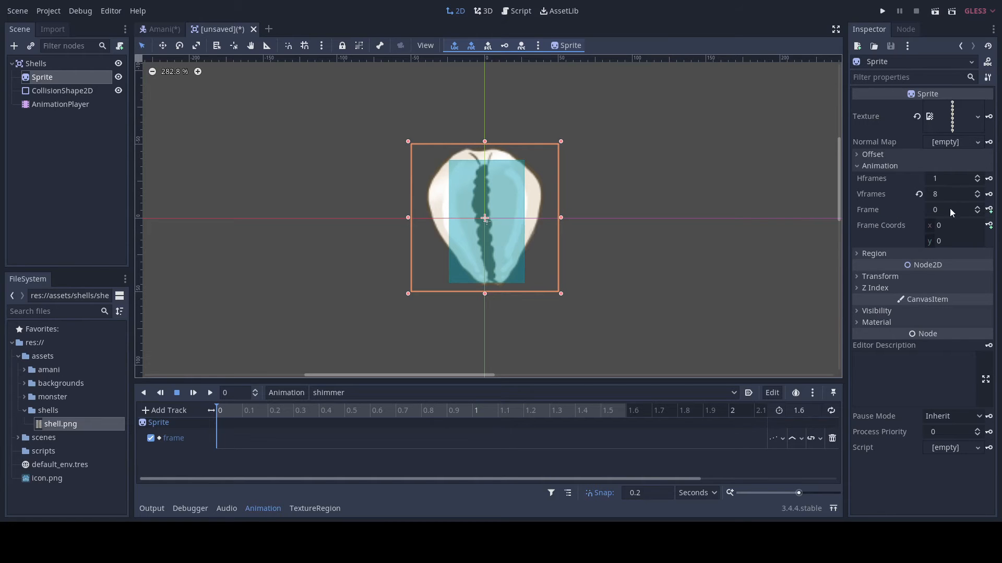
click(990, 210)
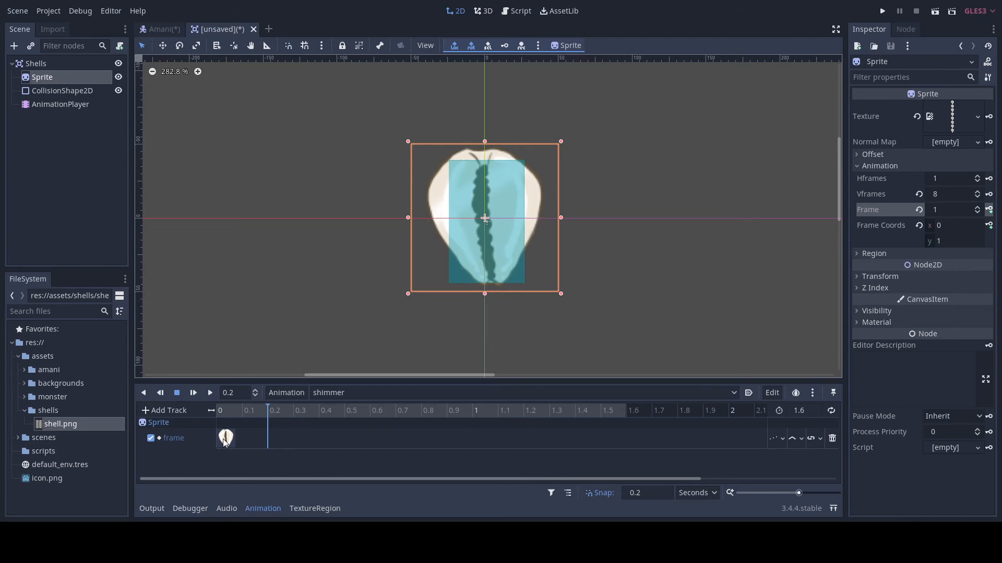
click(989, 211)
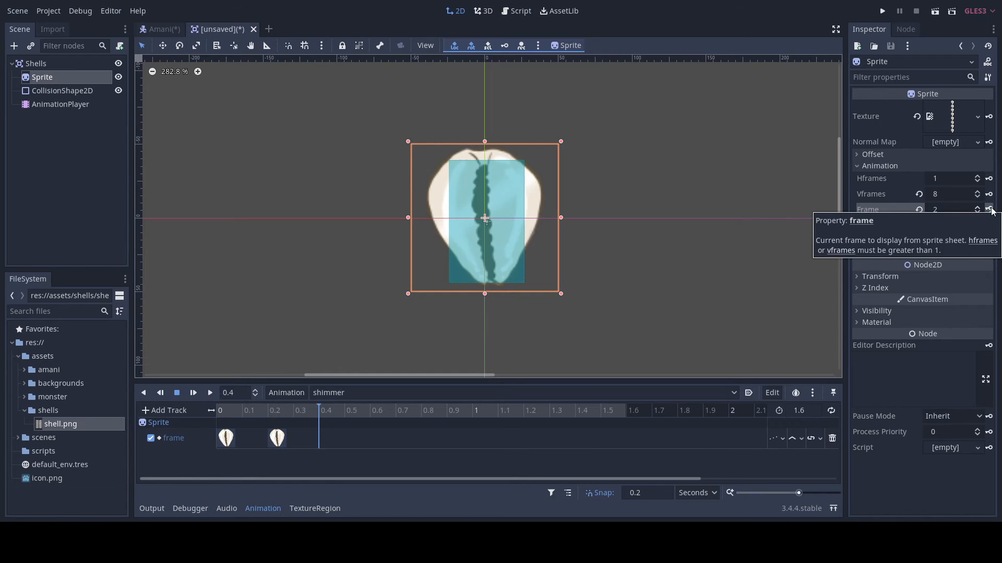
click(988, 209)
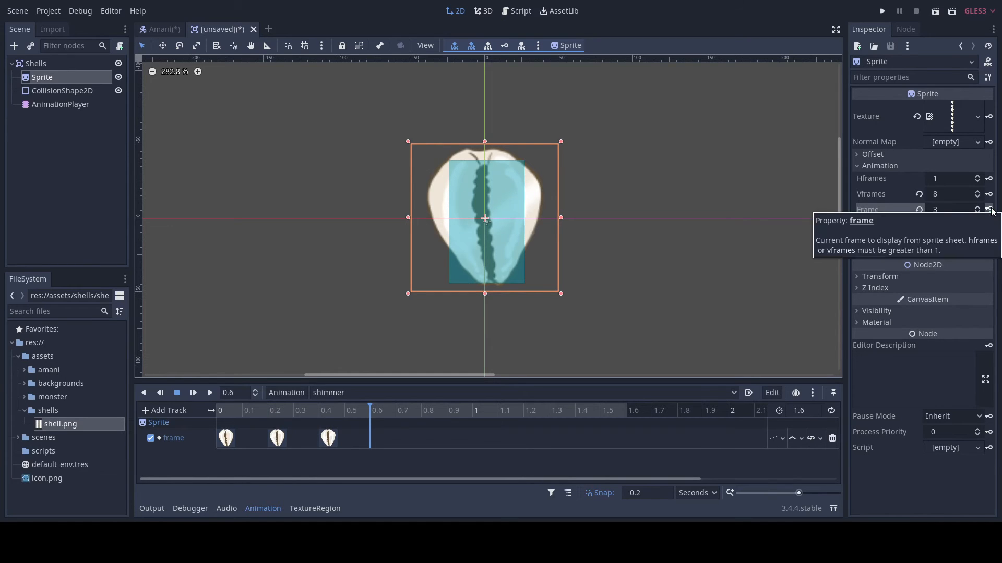
click(989, 210)
click(989, 210)
click(989, 209)
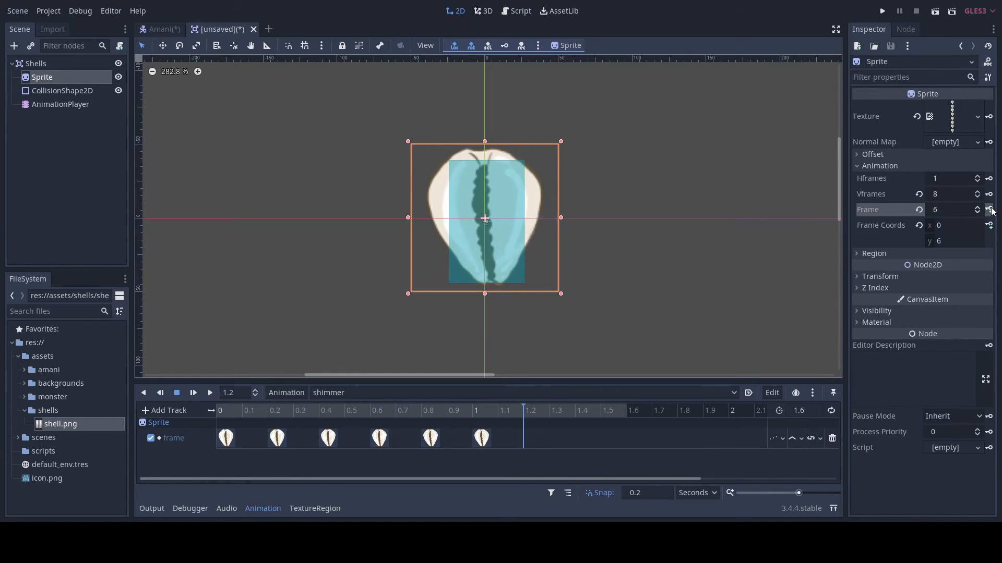
click(988, 209)
click(989, 210)
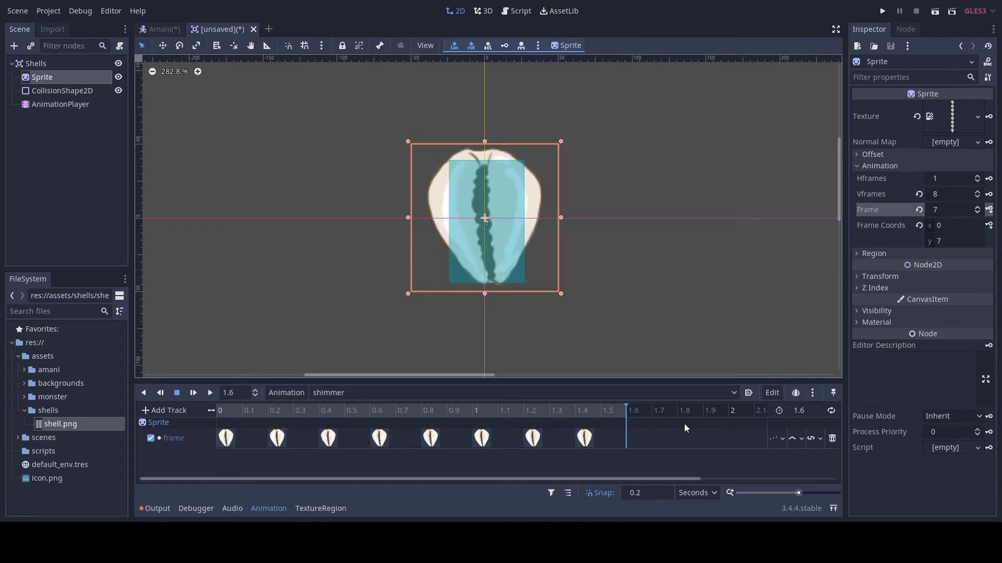
- Turn on looping for the shimmer animation and set it to autoplay on load
click(832, 411)
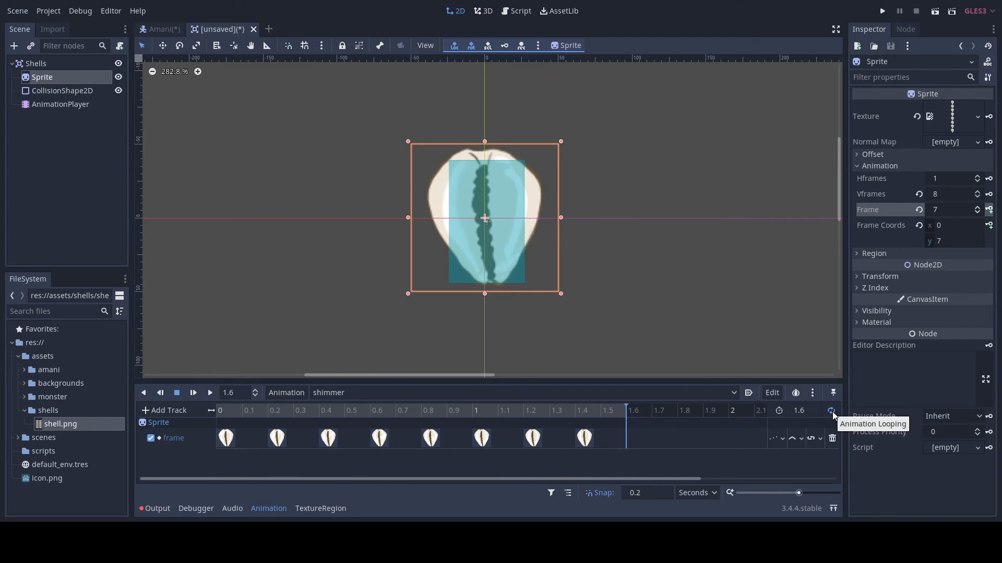
click(749, 394)
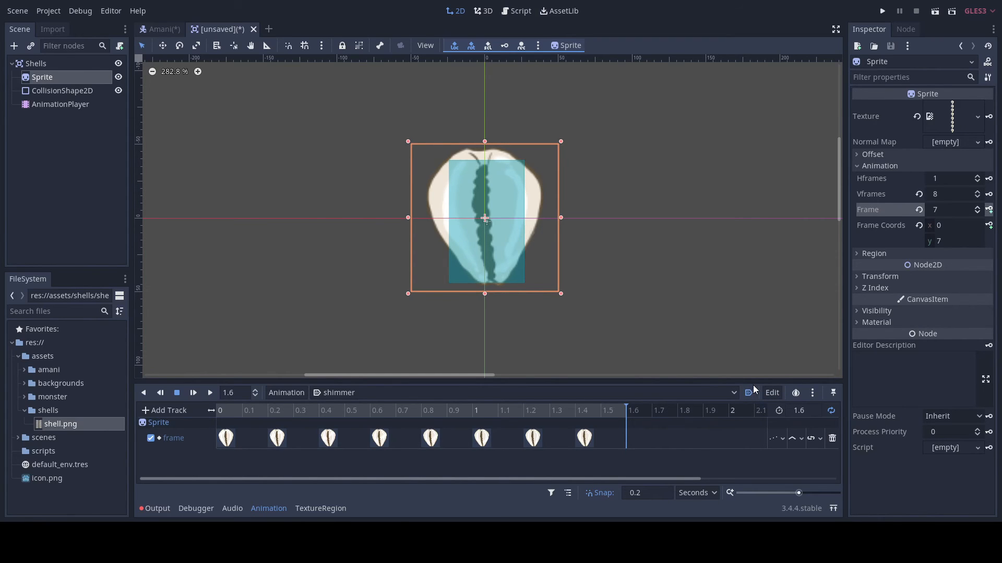
- Play the shimmer animation and hide the CollisionShape2D node for an unobstructed view of the shell
click(210, 394)
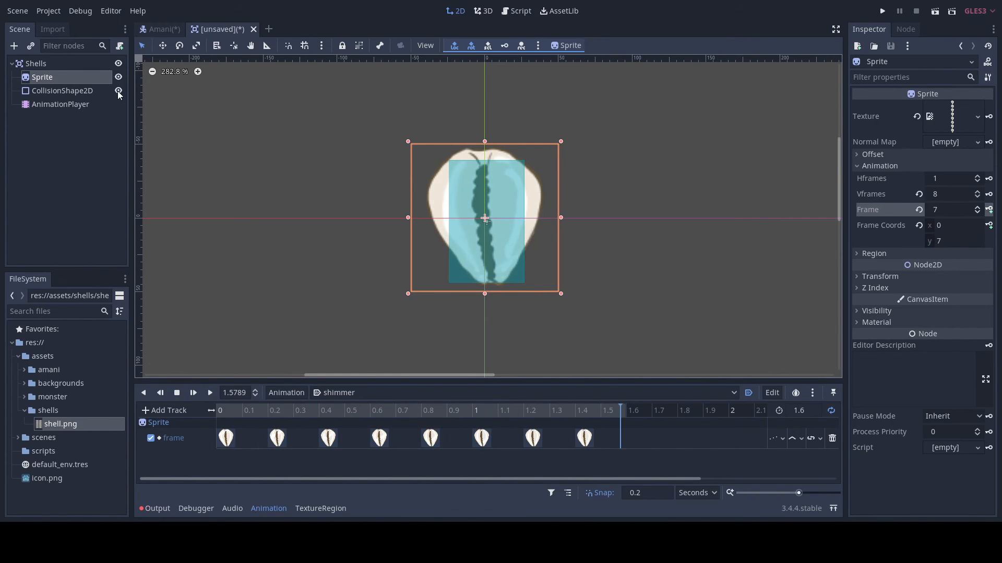
click(118, 91)
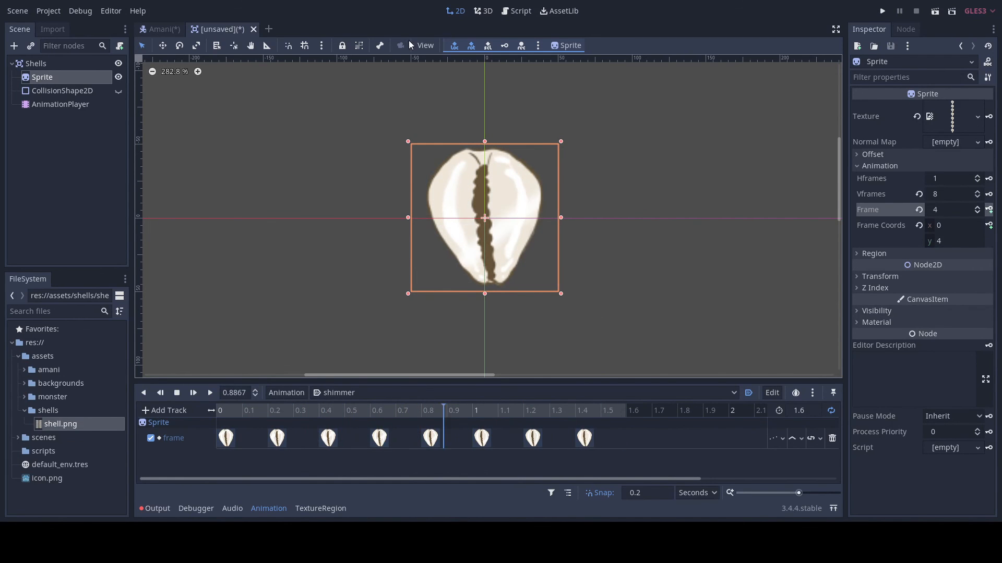
- Save the Shells scene as Shells.tscn in the project's scenes folder
click(70, 65)
click(24, 11)
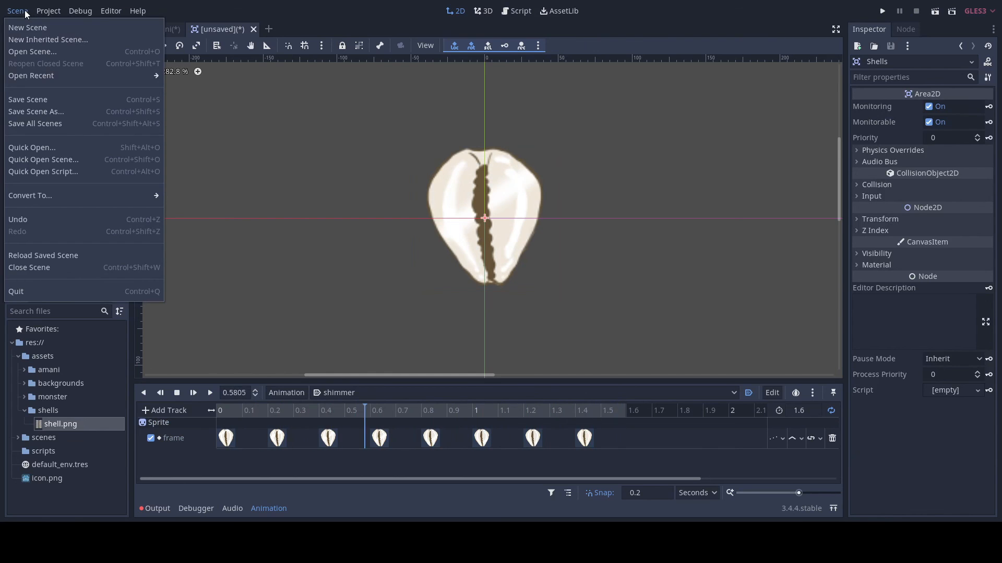
click(48, 100)
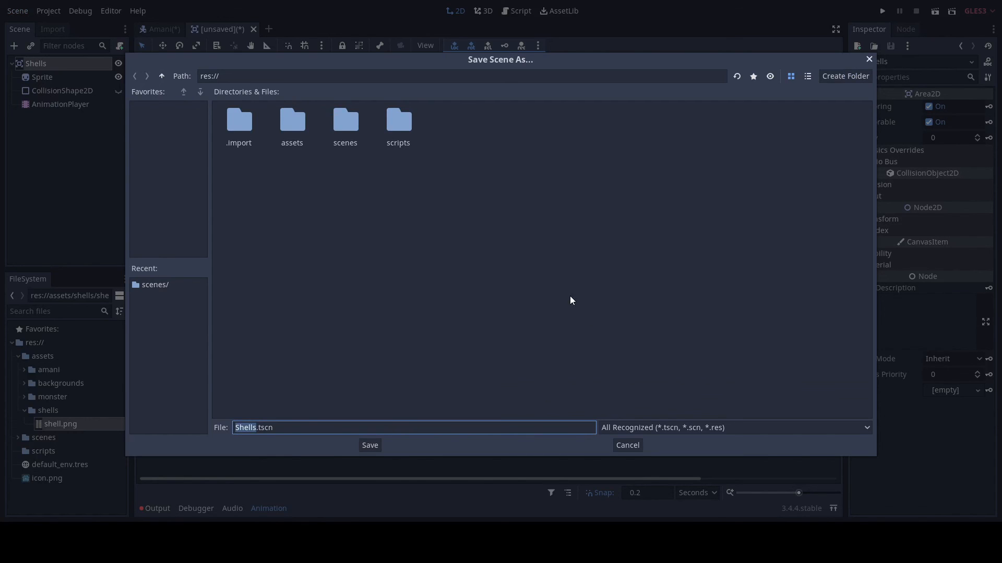
double_click(340, 127)
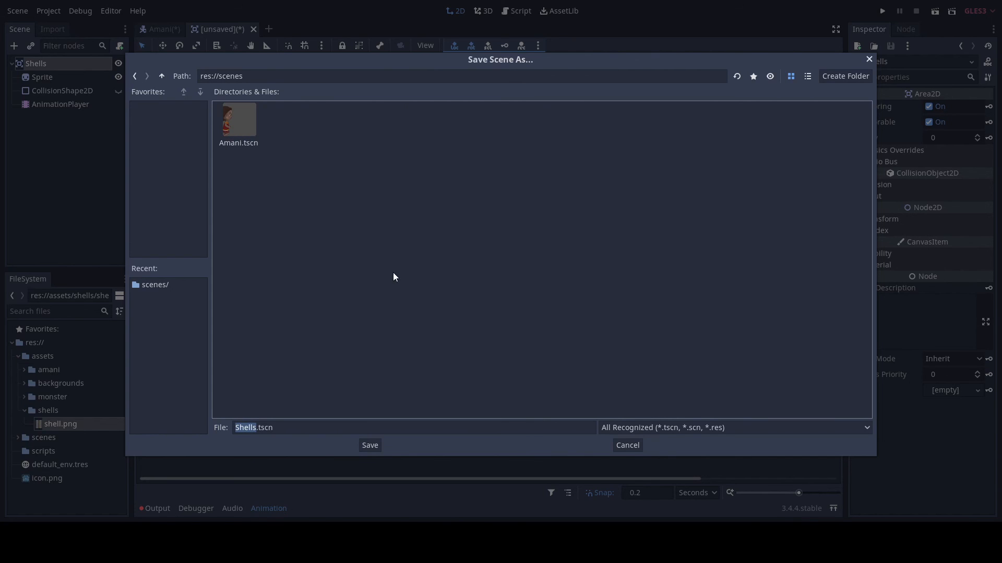
click(367, 445)
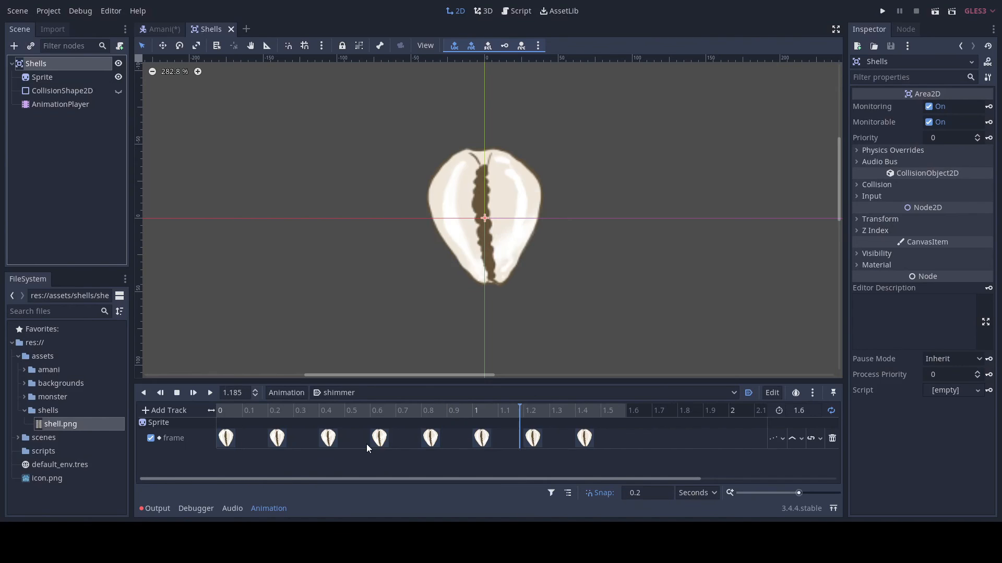